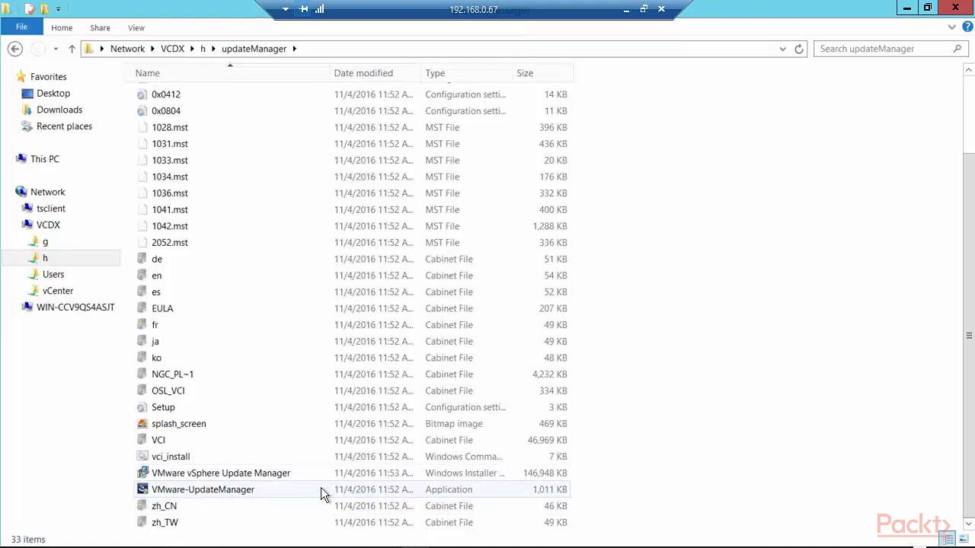
Run the VMware-UpdateManager installer as administrator in English, dismiss the .NET 3.5 warning, and pass Welcome
{"action": "right_click", "coordinate": [219, 490]}
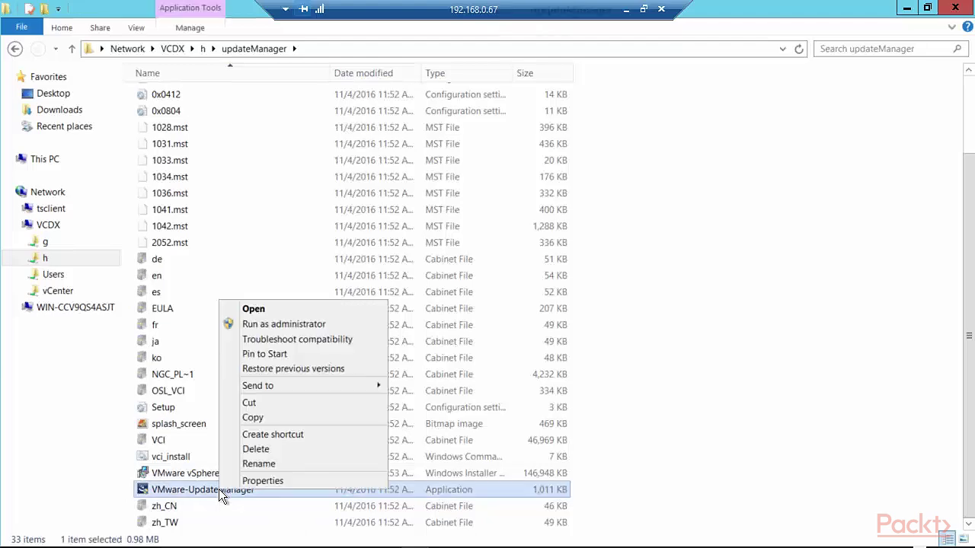
{"action": "left_click", "coordinate": [297, 323]}
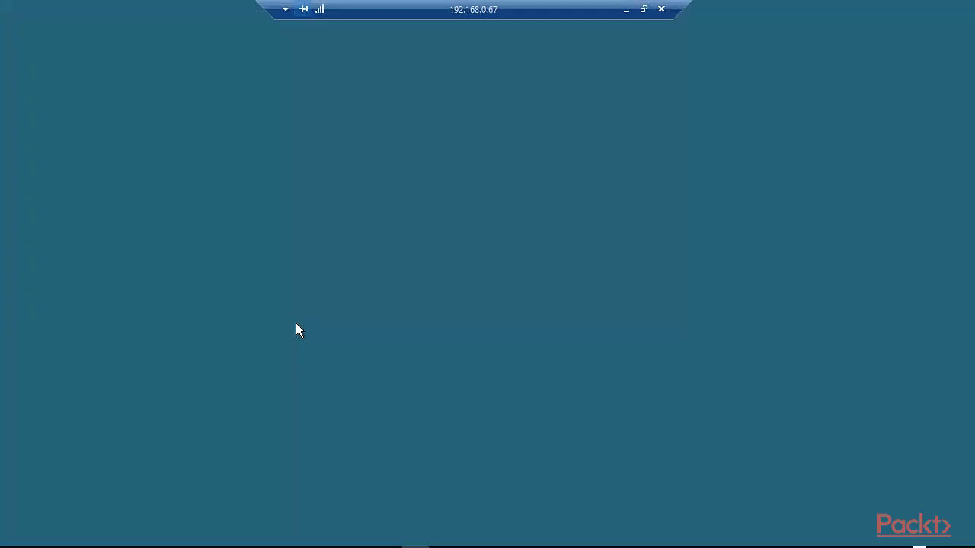
{"action": "left_click", "coordinate": [559, 270]}
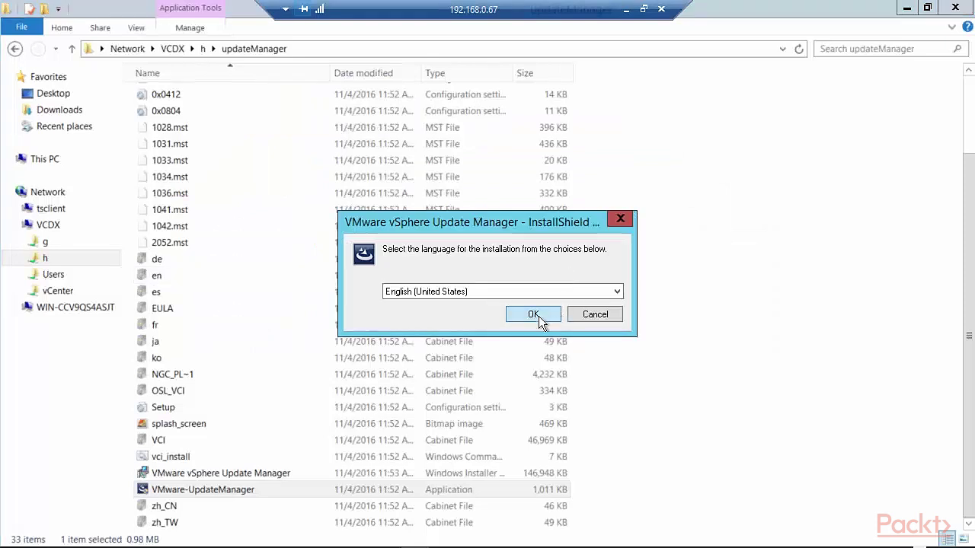
{"action": "left_click", "coordinate": [534, 315]}
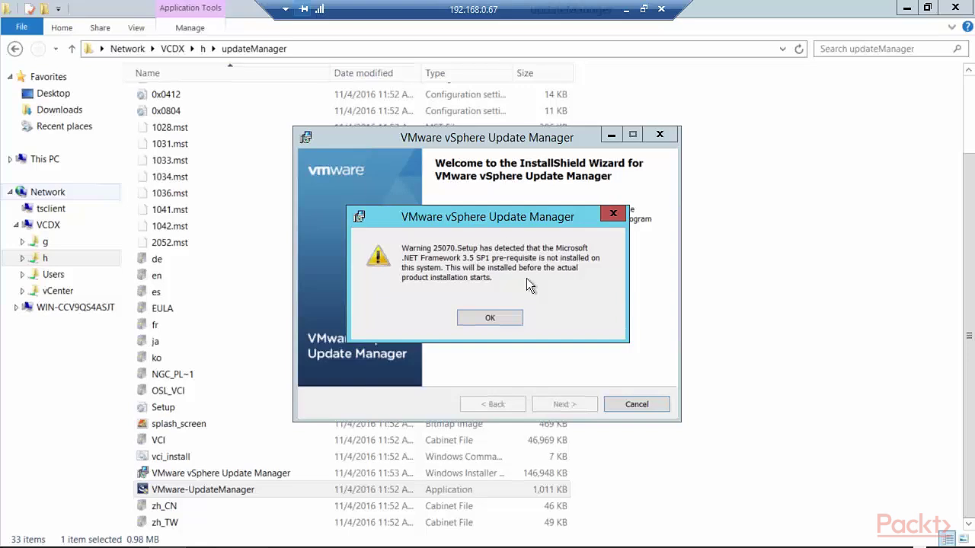
{"action": "left_click", "coordinate": [489, 317]}
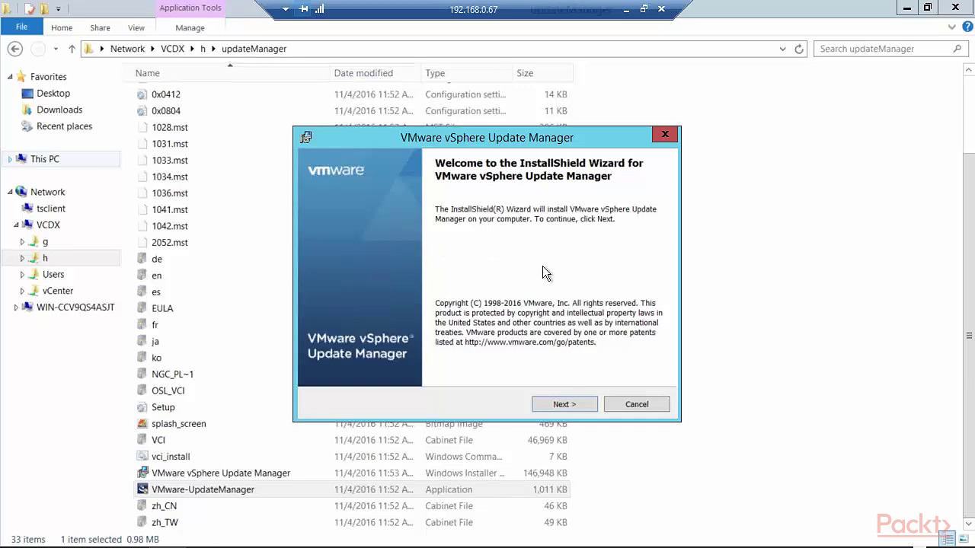
{"action": "left_click", "coordinate": [557, 408]}
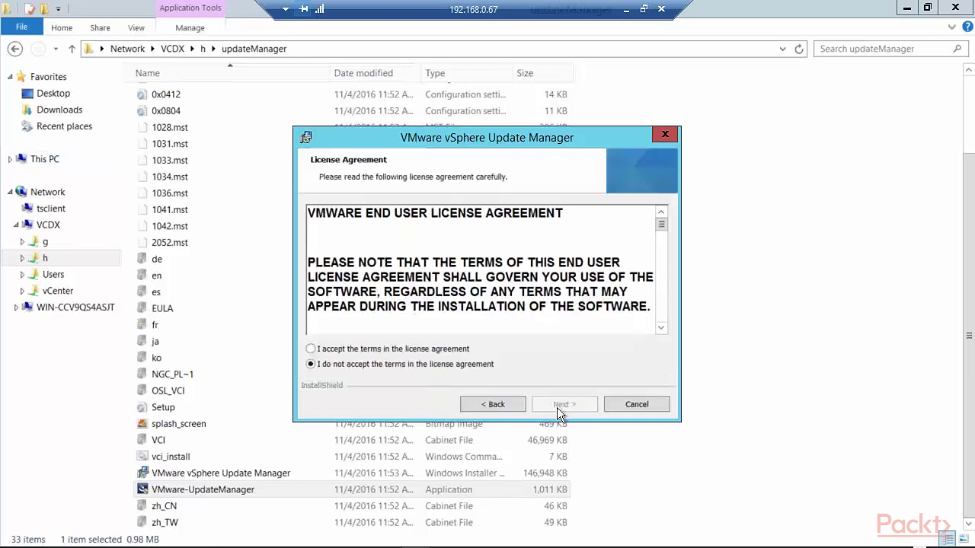
Accept the license agreement terms and continue to the Support Information page
{"action": "left_click", "coordinate": [311, 349]}
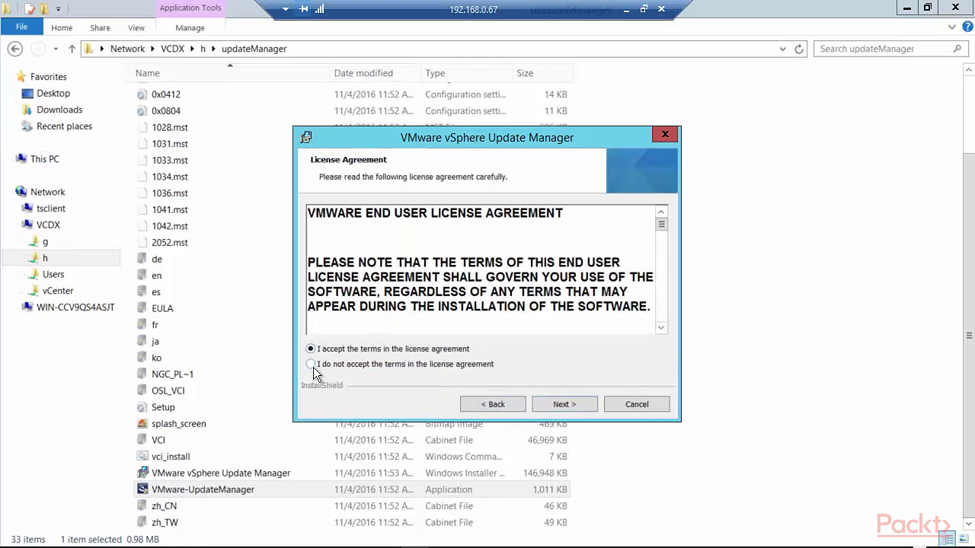
{"action": "left_click", "coordinate": [550, 404]}
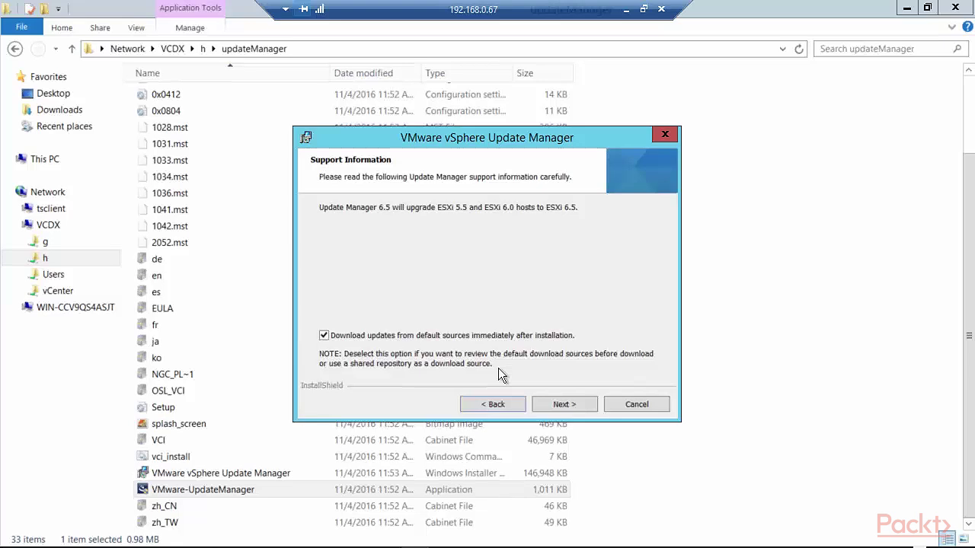
Submit the vCenter Server connection details, which fail, and restart Update Manager setup in English
{"action": "left_click", "coordinate": [582, 407]}
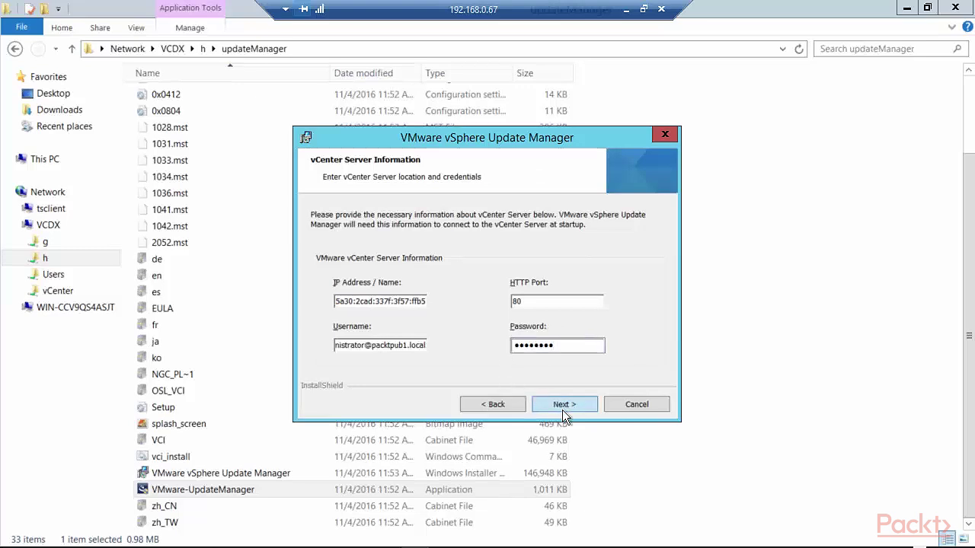
{"action": "left_click", "coordinate": [562, 410]}
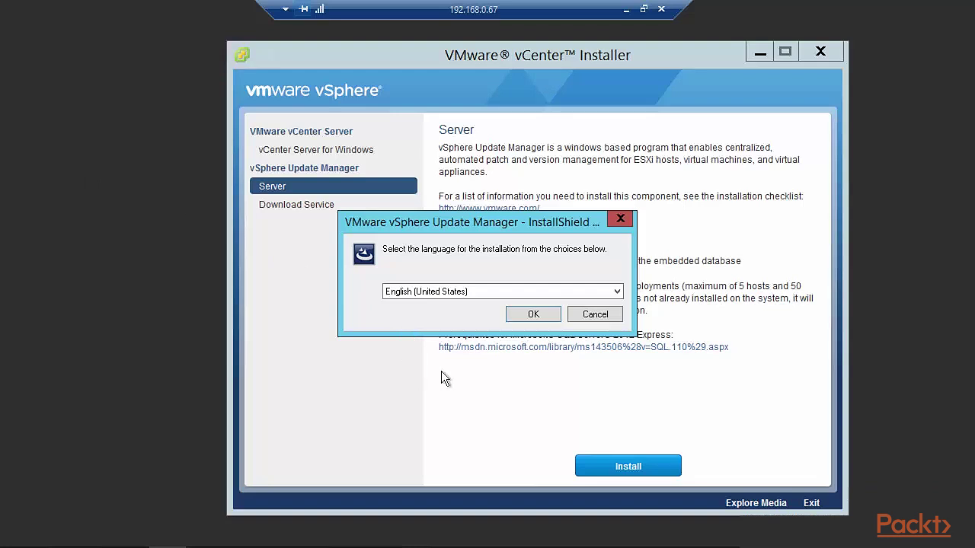
{"action": "left_click", "coordinate": [537, 319]}
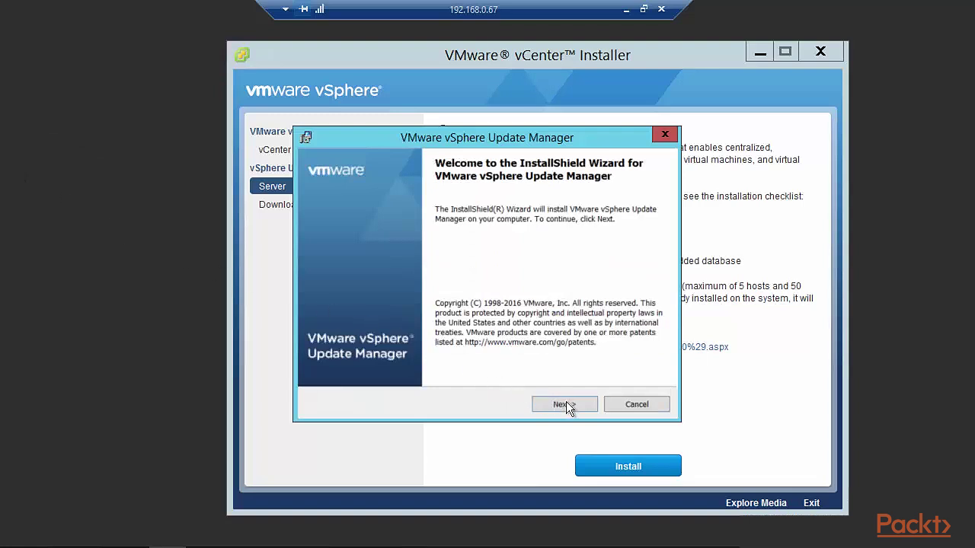
Pass Welcome, accept the license terms, and reach the vCenter Server Information page with HTTP port 80
{"action": "left_click", "coordinate": [565, 404]}
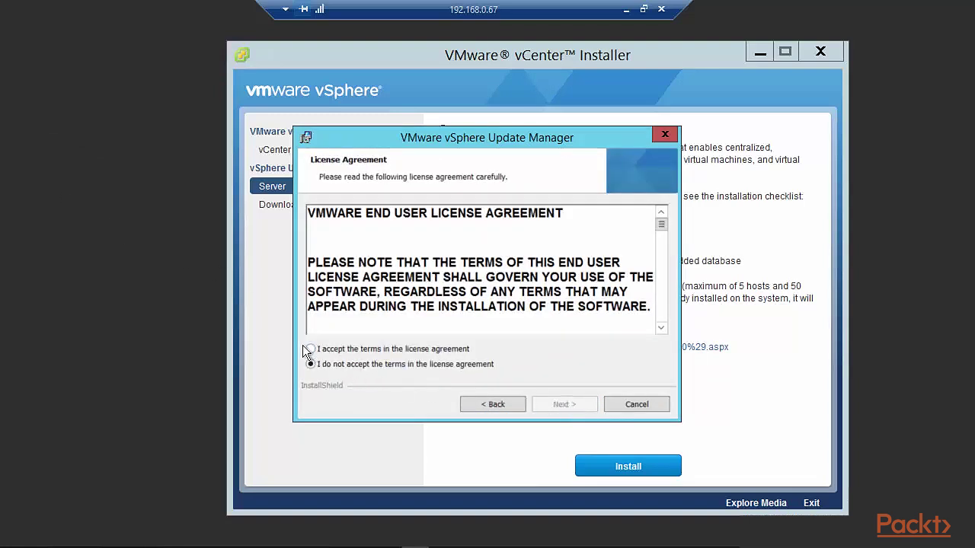
{"action": "left_click", "coordinate": [308, 349]}
{"action": "left_click", "coordinate": [543, 406]}
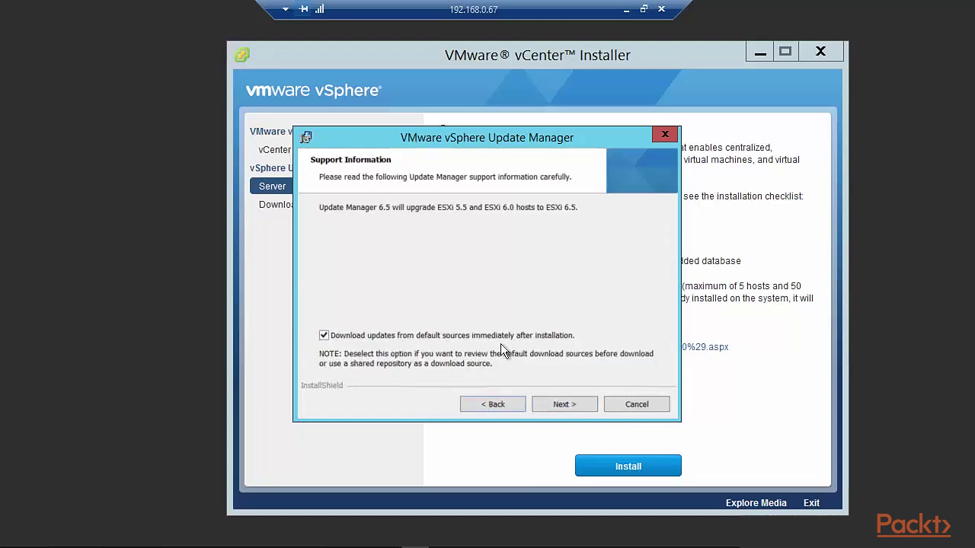
{"action": "left_click", "coordinate": [564, 407]}
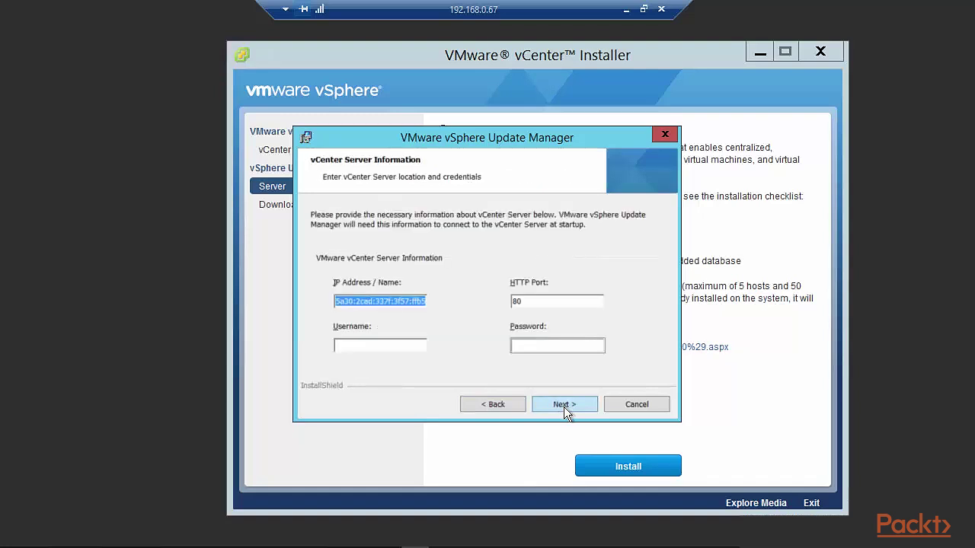
Enter the branch vCenter administrator username and password, then continue to Port Settings
{"action": "left_click", "coordinate": [368, 343]}
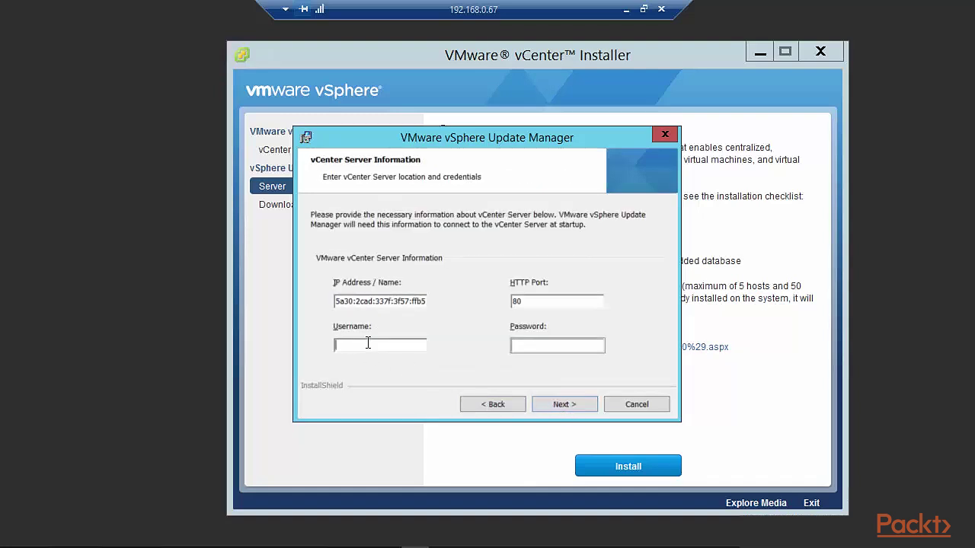
{"action": "left_click", "coordinate": [535, 346]}
{"action": "type", "text": "•••••••••"}
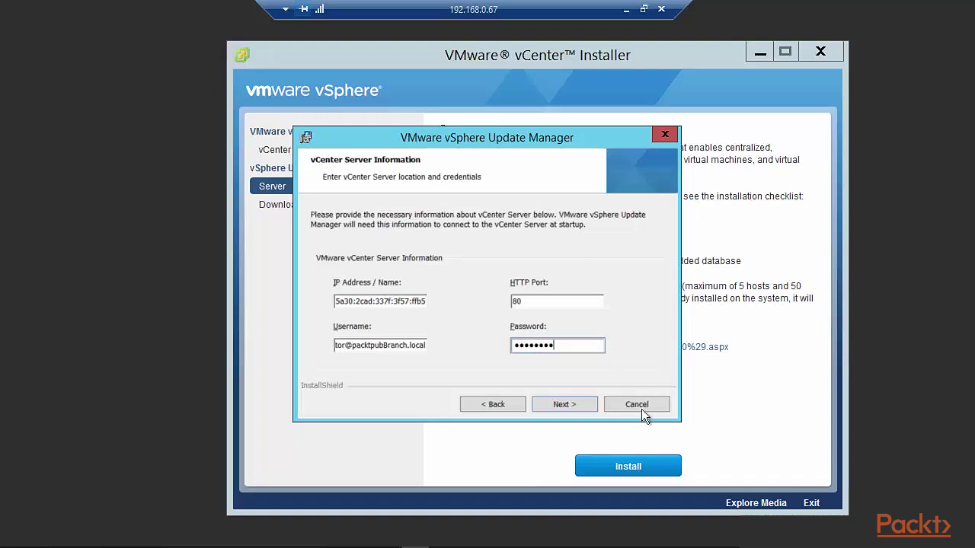
{"action": "left_click", "coordinate": [561, 406]}
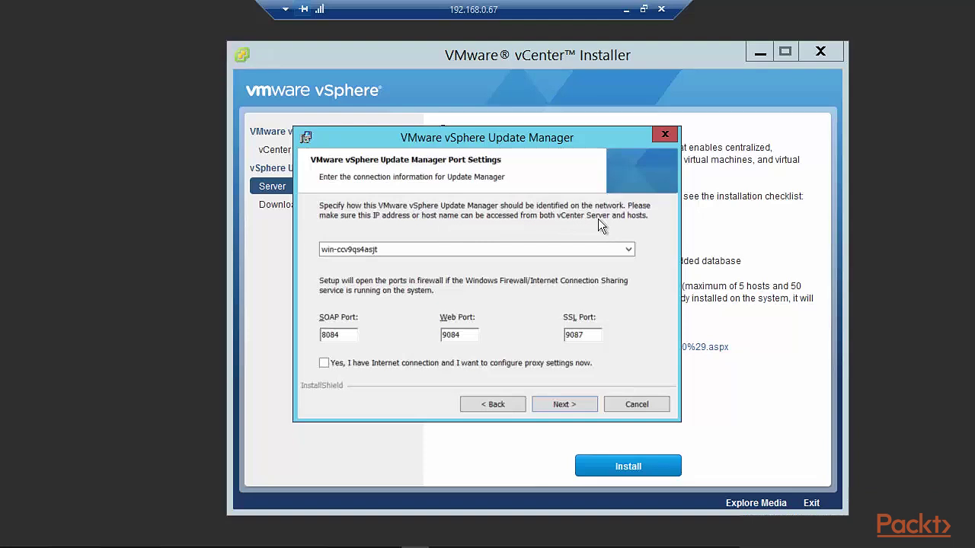
Set Update Manager's network identity to 192.168.0.67 and continue to Destination Folder
{"action": "left_click", "coordinate": [629, 250]}
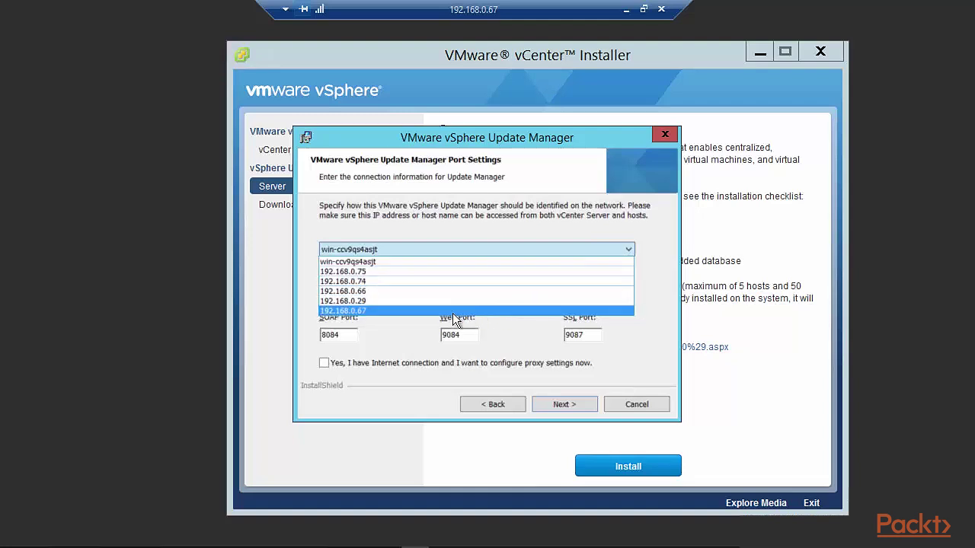
{"action": "left_click", "coordinate": [407, 310]}
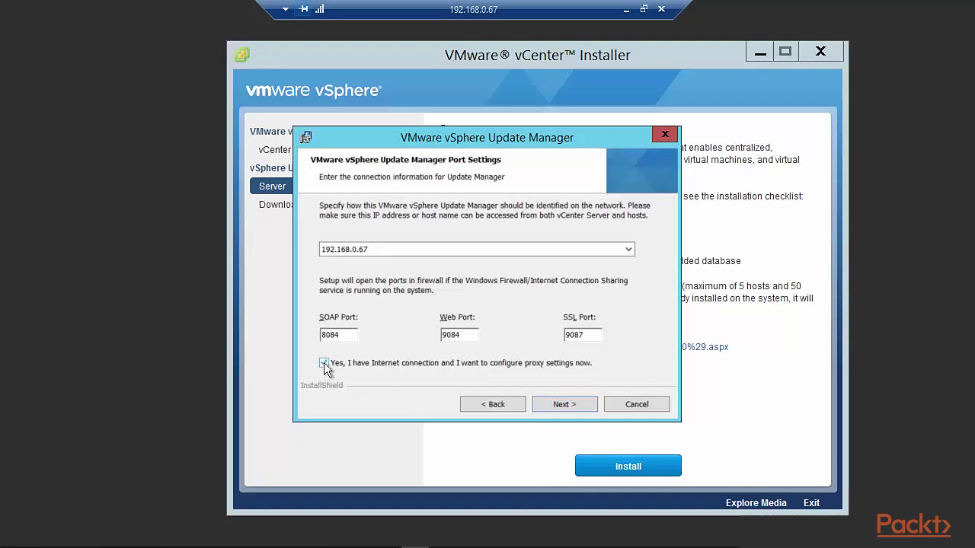
{"action": "left_click", "coordinate": [564, 405]}
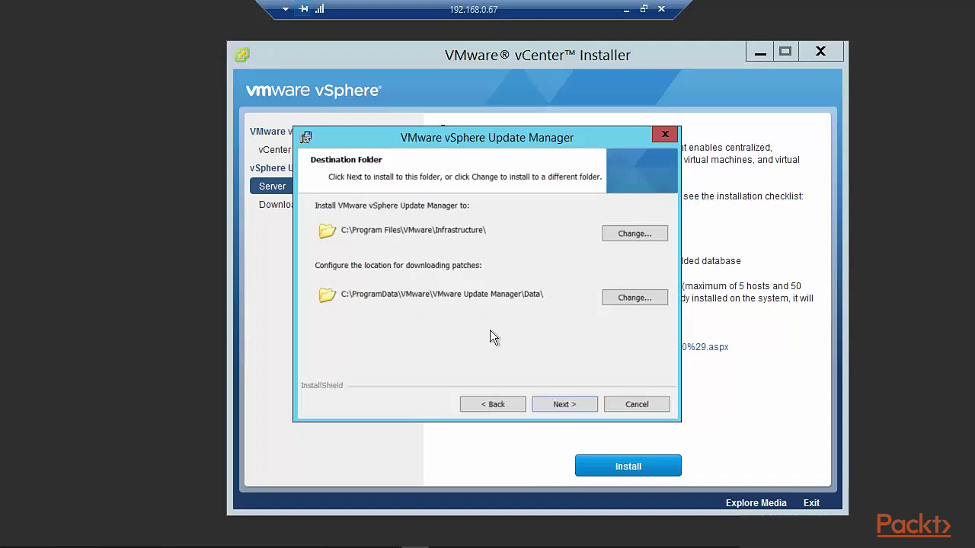
{"action": "left_click", "coordinate": [569, 404]}
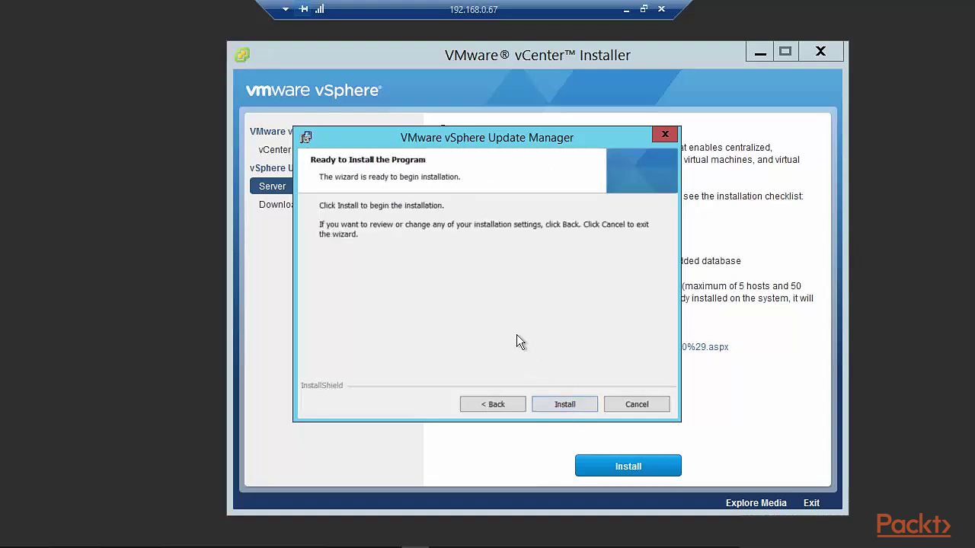
Install Update Manager to the default folders and close the completed wizard
{"action": "left_click", "coordinate": [577, 406]}
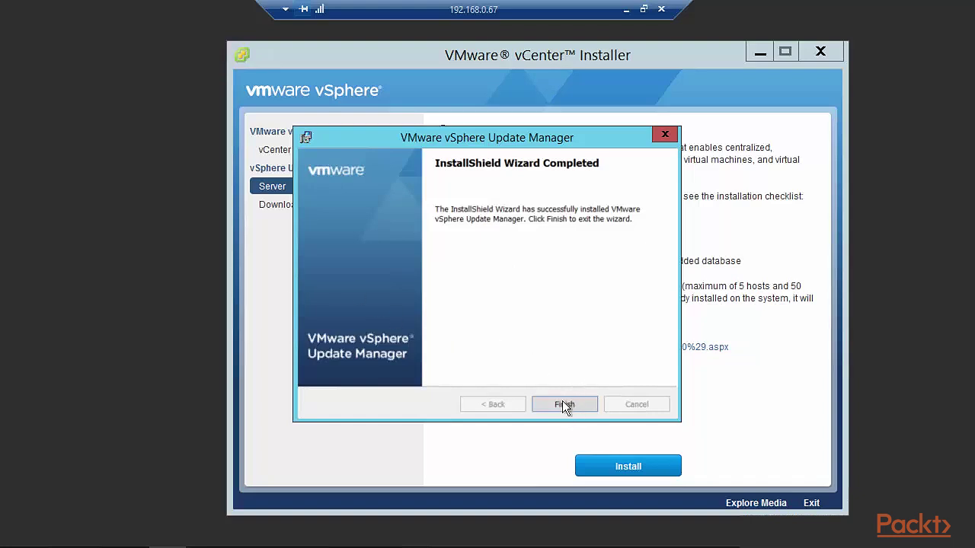
{"action": "left_click", "coordinate": [562, 404]}
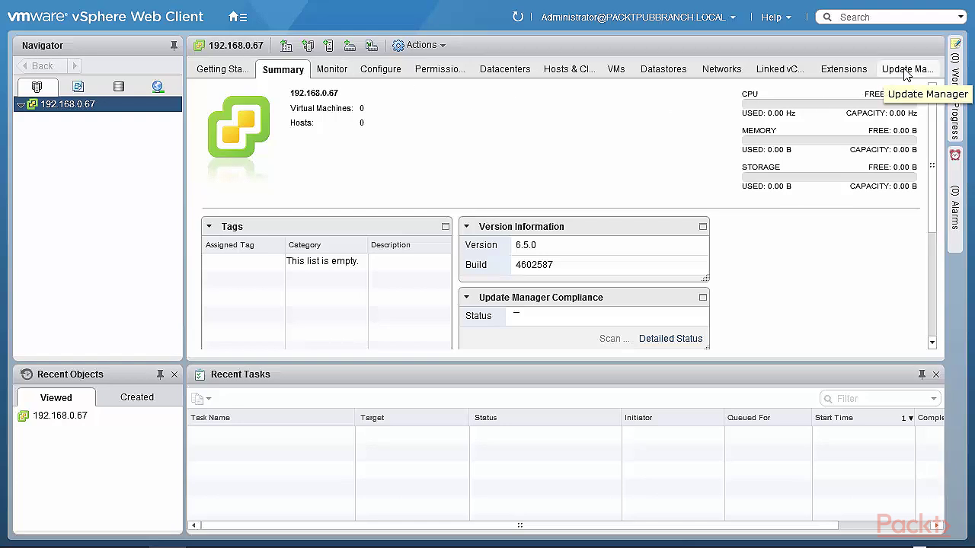
Open the Update Manager tab on vCenter 192.168.0.67 and switch to its Admin View
{"action": "left_click", "coordinate": [906, 71]}
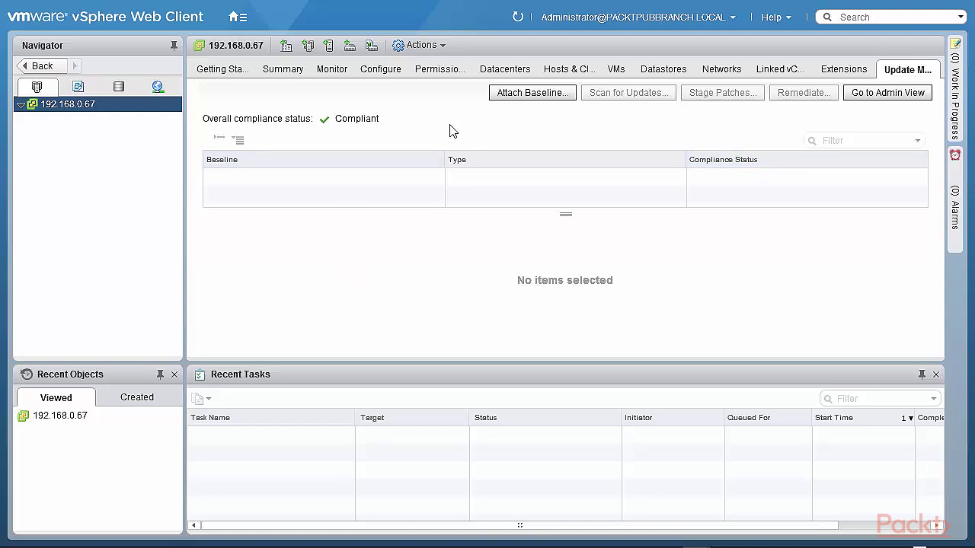
{"action": "left_click", "coordinate": [877, 93]}
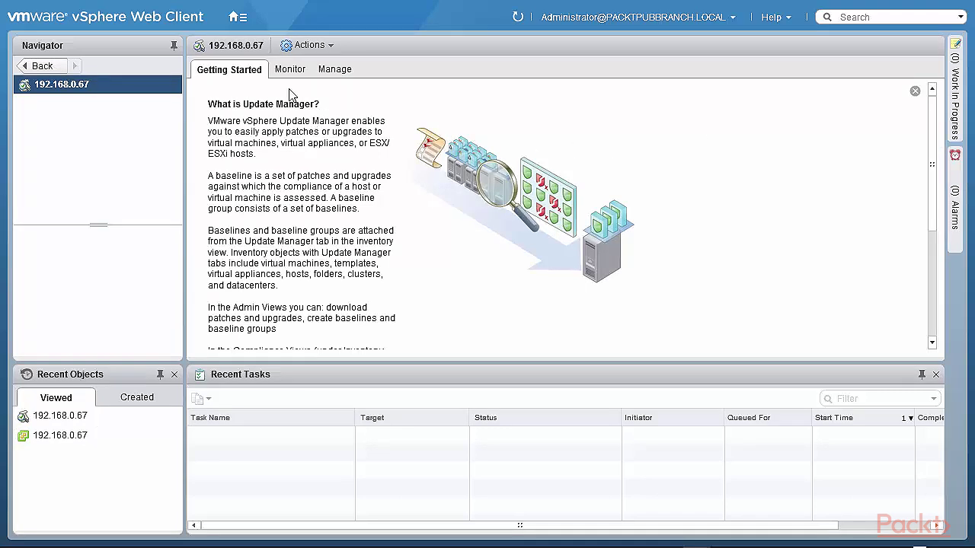
{"action": "left_click", "coordinate": [332, 72]}
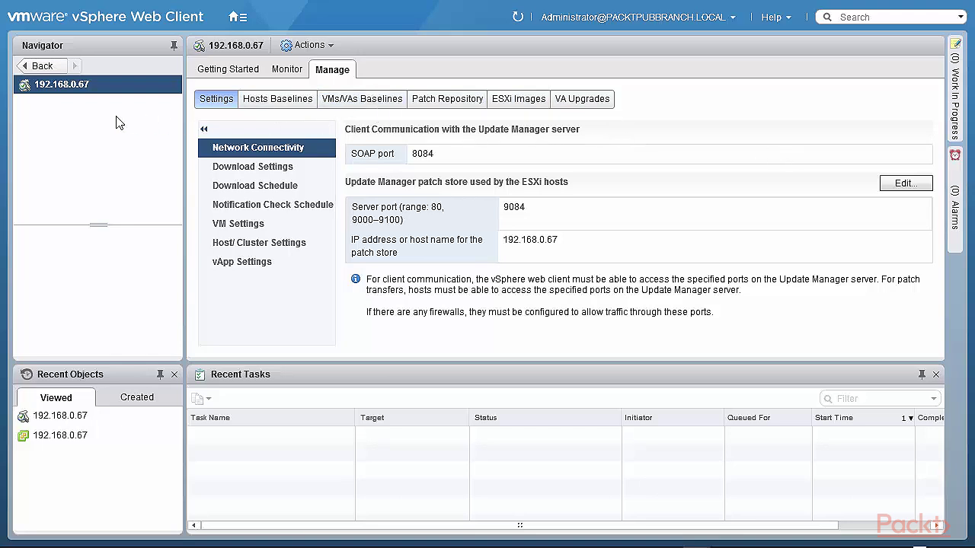
{"action": "left_click", "coordinate": [43, 67]}
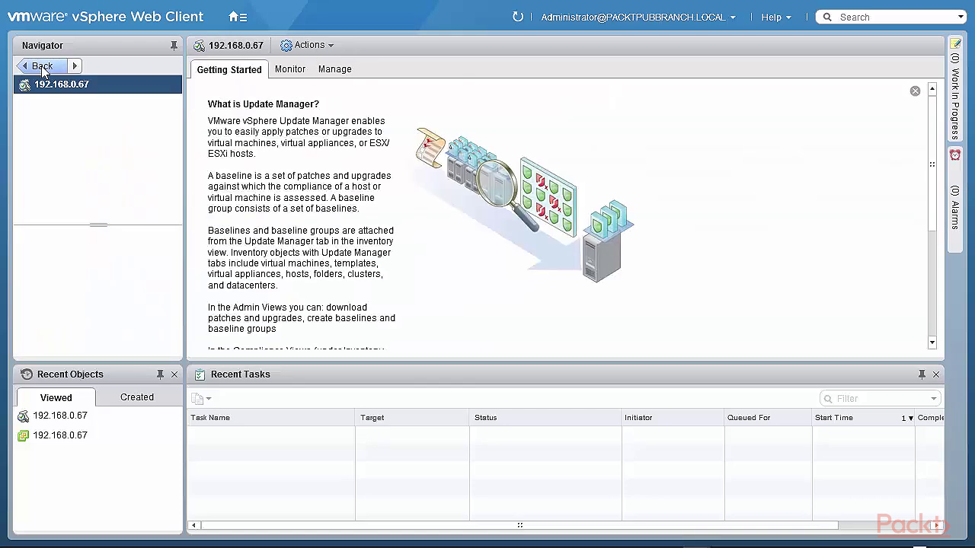
{"action": "left_click", "coordinate": [42, 65]}
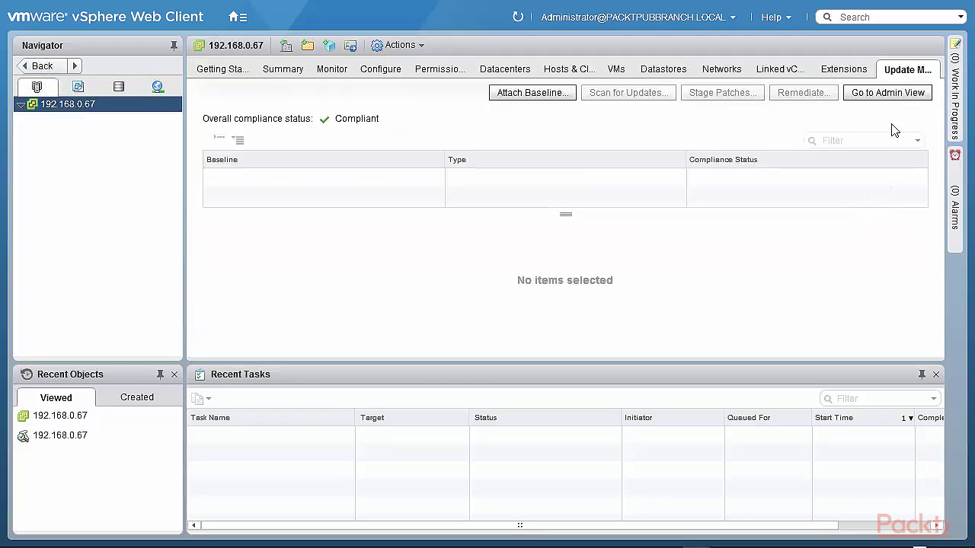
Review the predefined baselines in the Attach Baseline dialog, then cancel without attaching any
{"action": "left_click", "coordinate": [539, 99]}
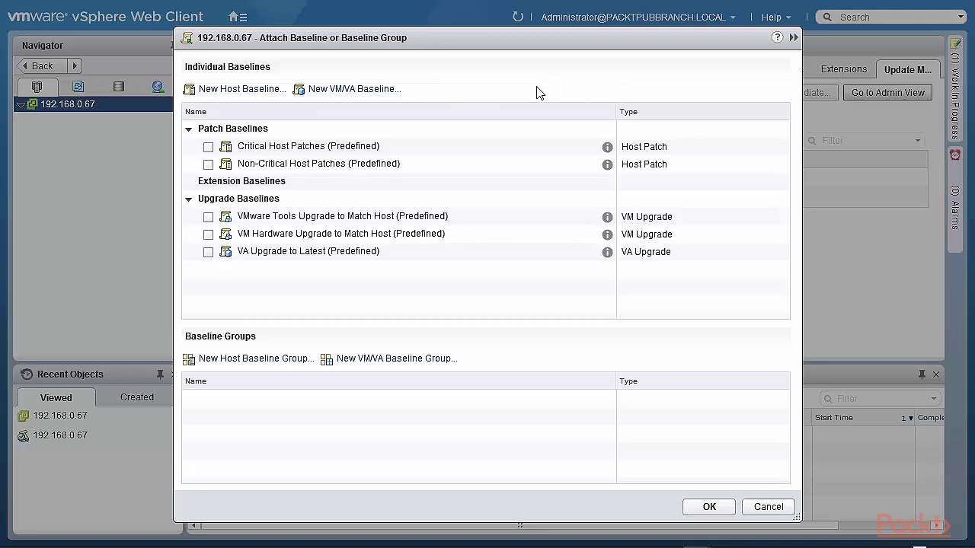
{"action": "left_click", "coordinate": [767, 508]}
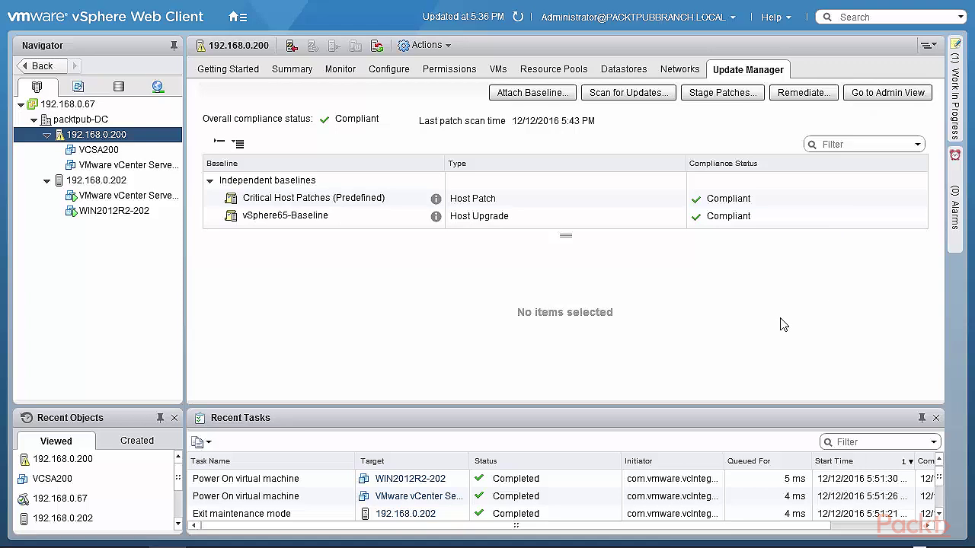
Show Update Manager's Network Connectivity settings for 192.168.0.67: SOAP port 8084, patch store port 9084
{"action": "left_click", "coordinate": [861, 92]}
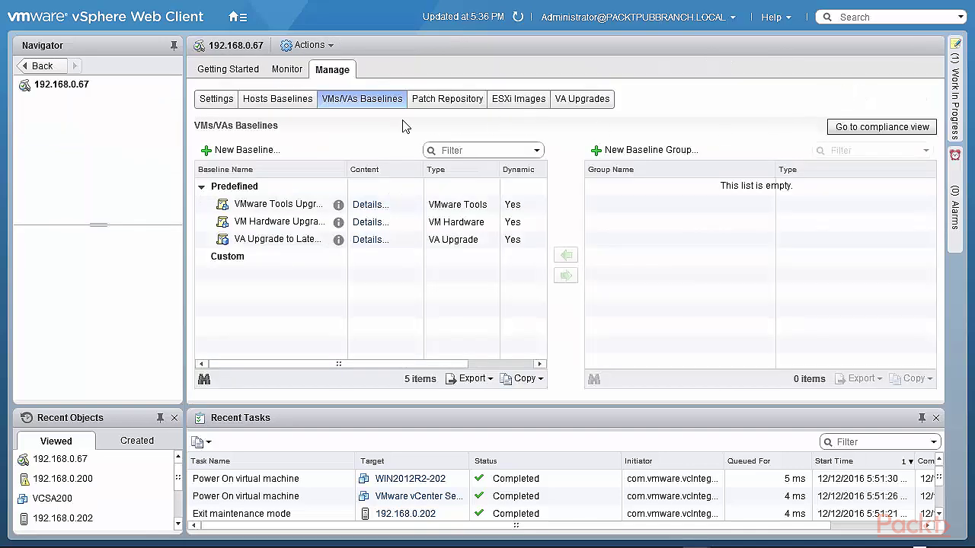
{"action": "left_click", "coordinate": [223, 108]}
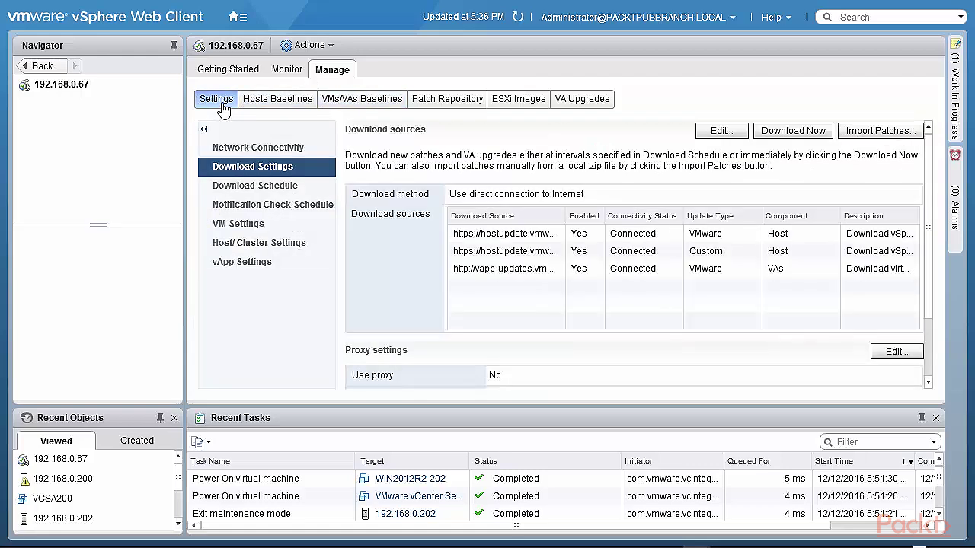
{"action": "left_click", "coordinate": [229, 150]}
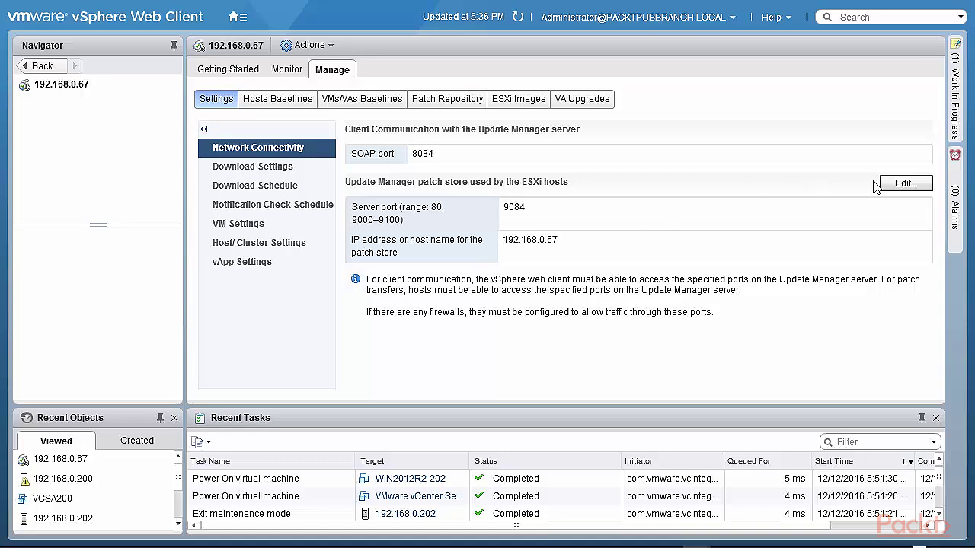
Leave the patch store settings unchanged, then show Download Settings: three download sources, proxy disabled
{"action": "left_click", "coordinate": [904, 184]}
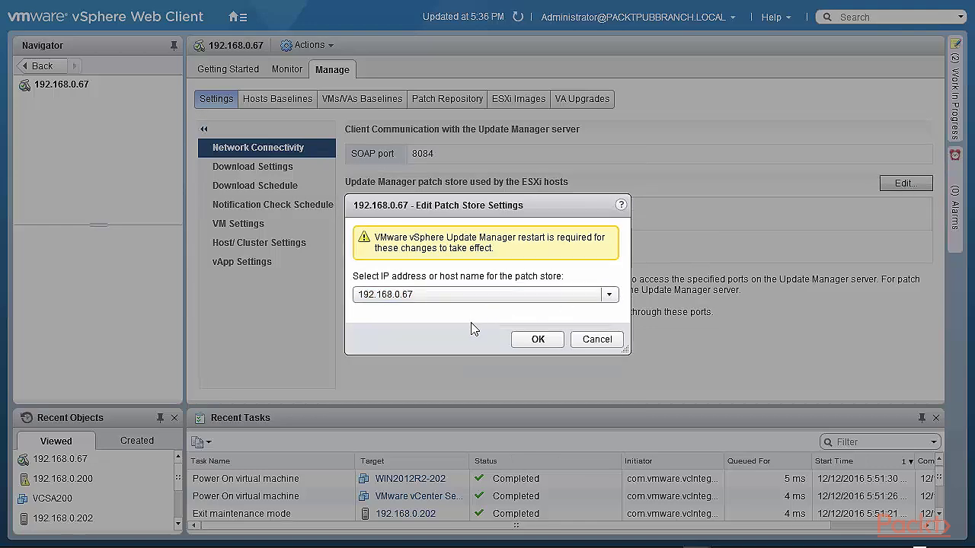
{"action": "left_click", "coordinate": [577, 342]}
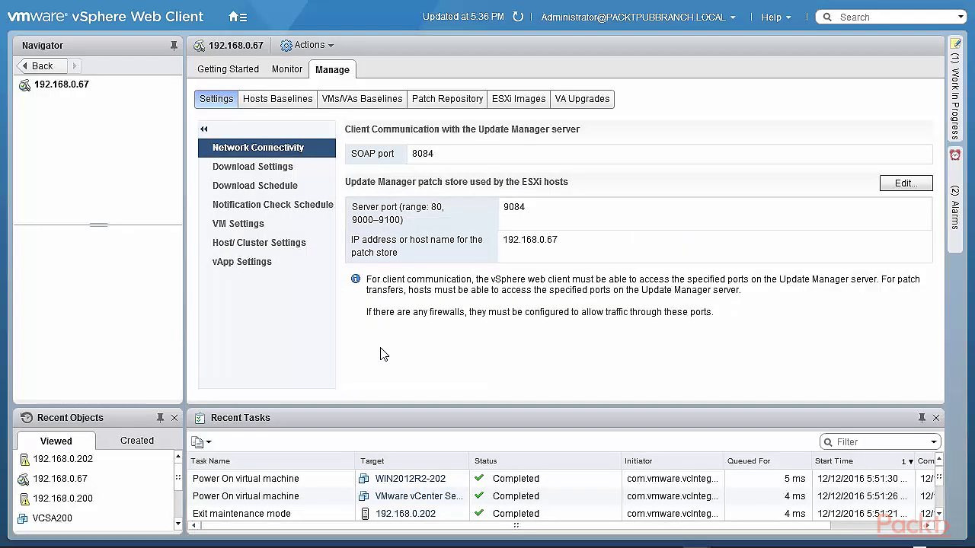
{"action": "left_click", "coordinate": [240, 169]}
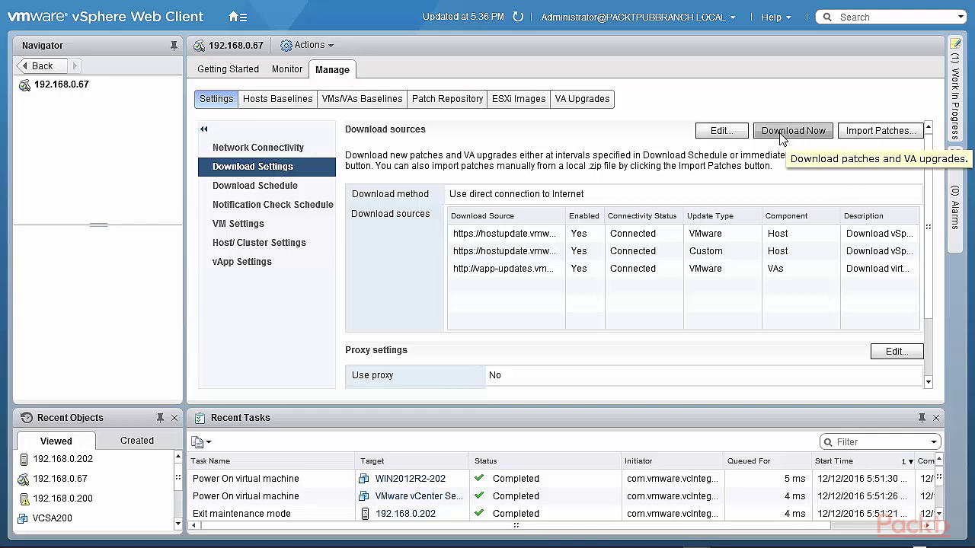
{"action": "left_click", "coordinate": [860, 135]}
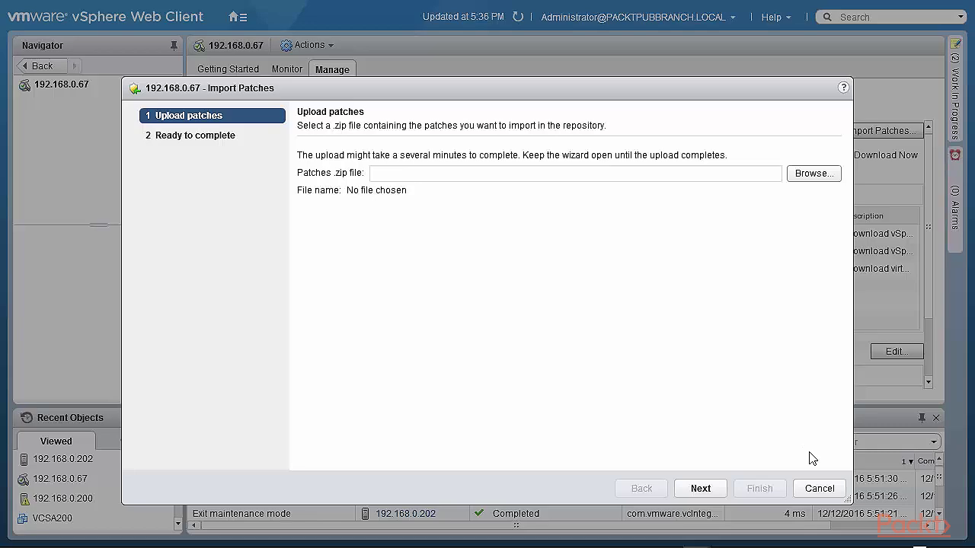
Cancel the Import Patches wizard without uploading, then download patch definitions now from the configured sources
{"action": "left_click", "coordinate": [831, 488]}
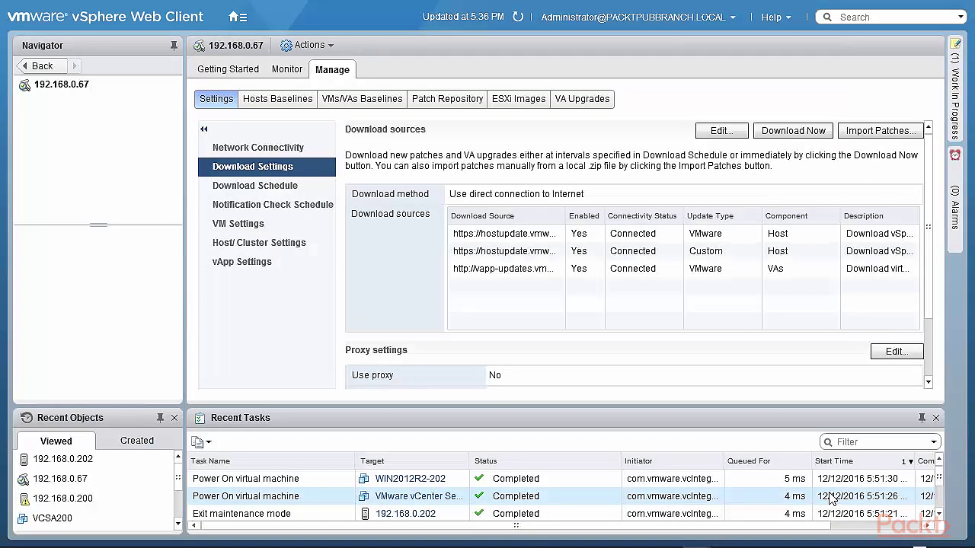
{"action": "left_click", "coordinate": [769, 134]}
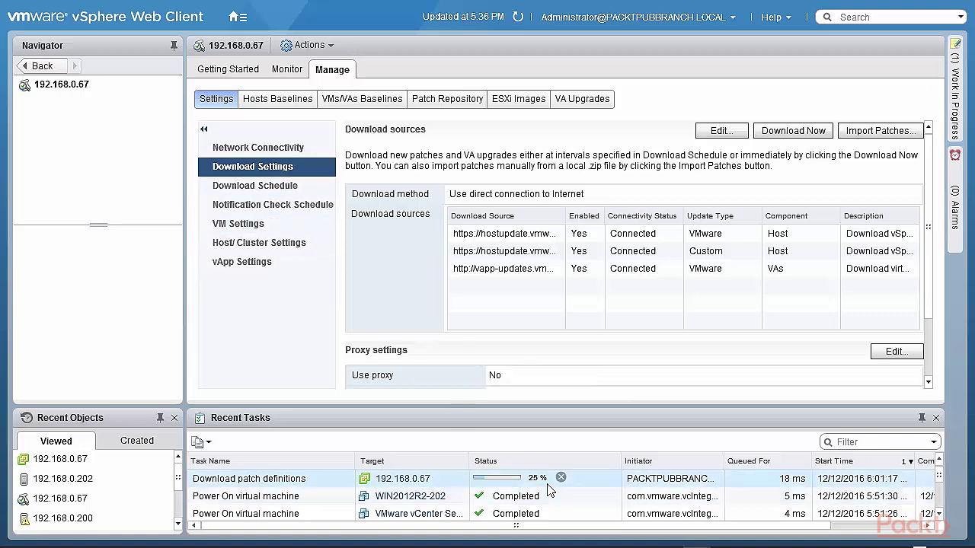
Check the daily download schedule without editing it, then show the hourly Notification Check Schedule
{"action": "left_click", "coordinate": [246, 187]}
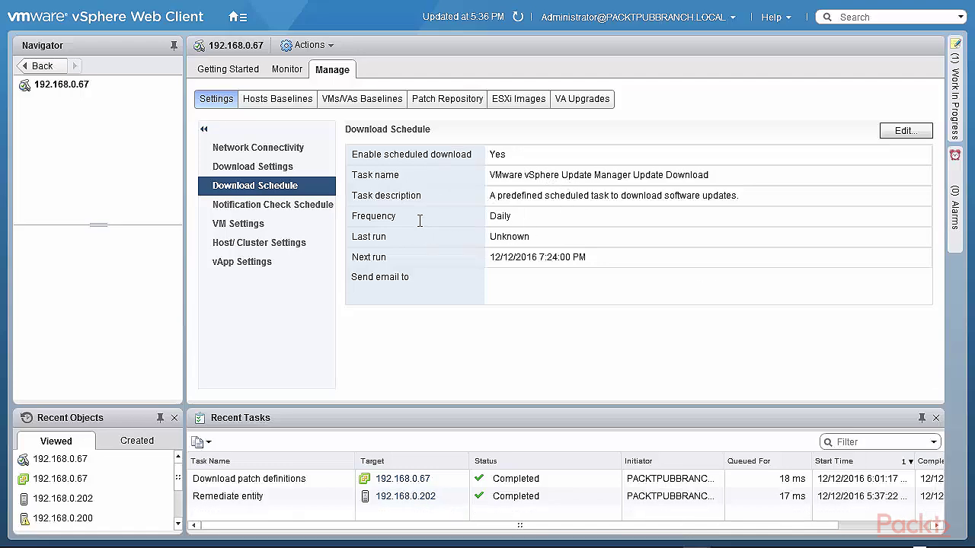
{"action": "left_click", "coordinate": [898, 132]}
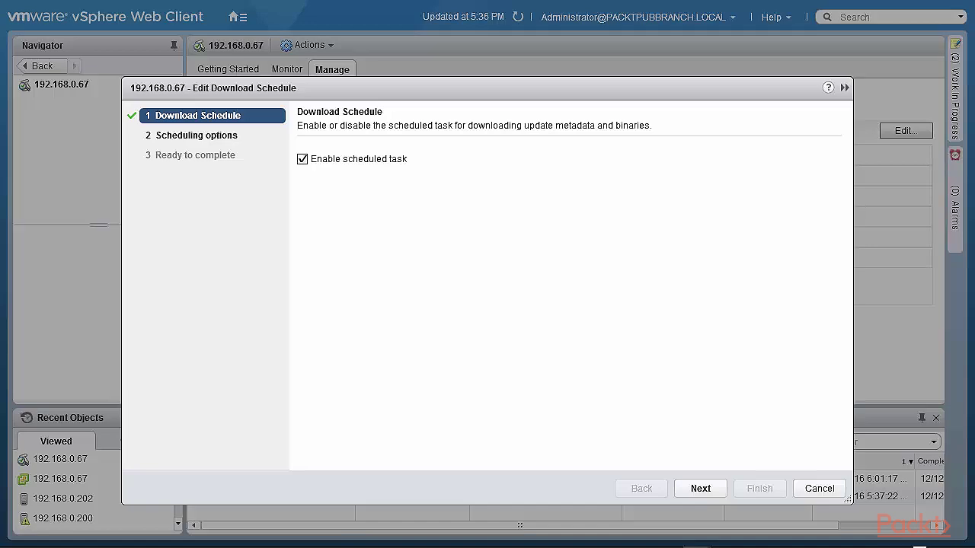
{"action": "left_click", "coordinate": [823, 492]}
{"action": "left_click", "coordinate": [251, 205]}
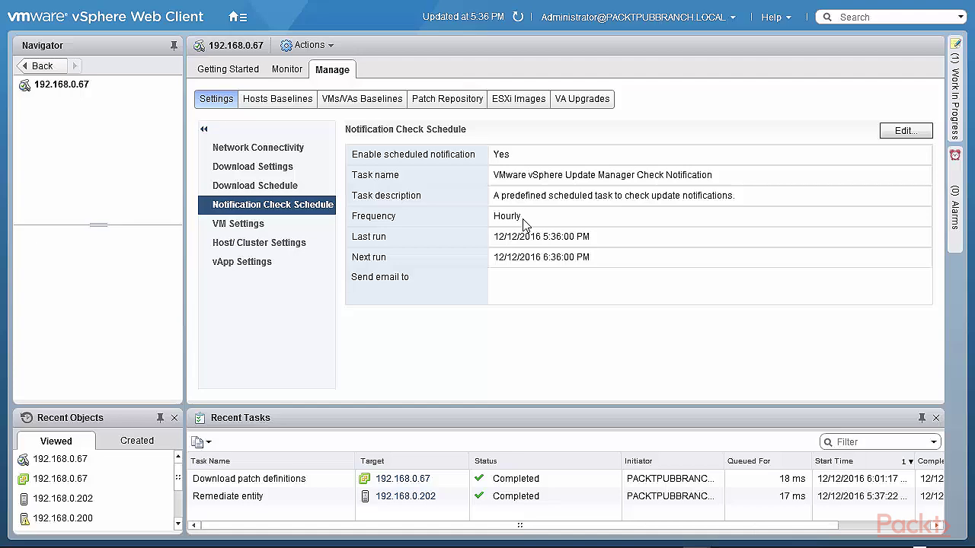
Leave the hourly notification schedule unedited, then show VM Settings: snapshot before remediation, snapshots never deleted
{"action": "left_click", "coordinate": [910, 131]}
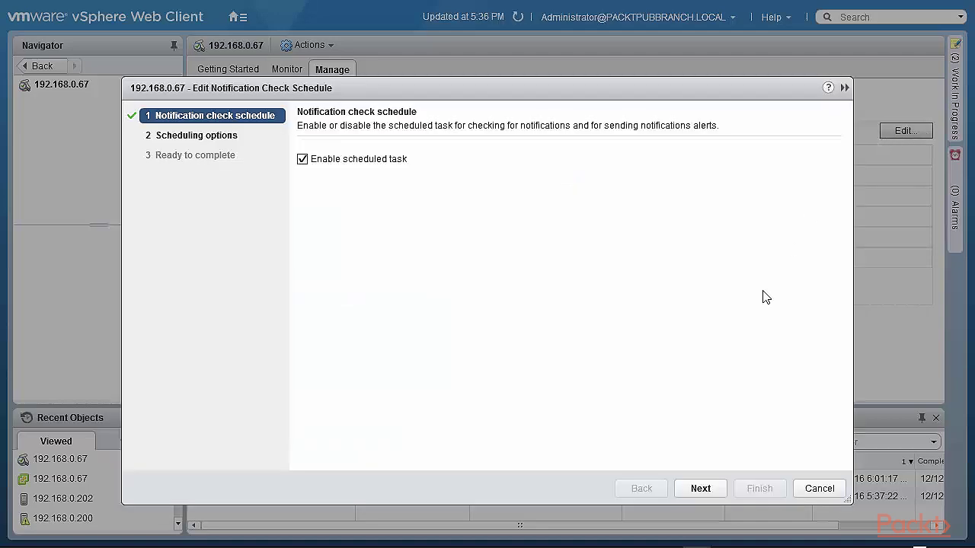
{"action": "left_click", "coordinate": [820, 488]}
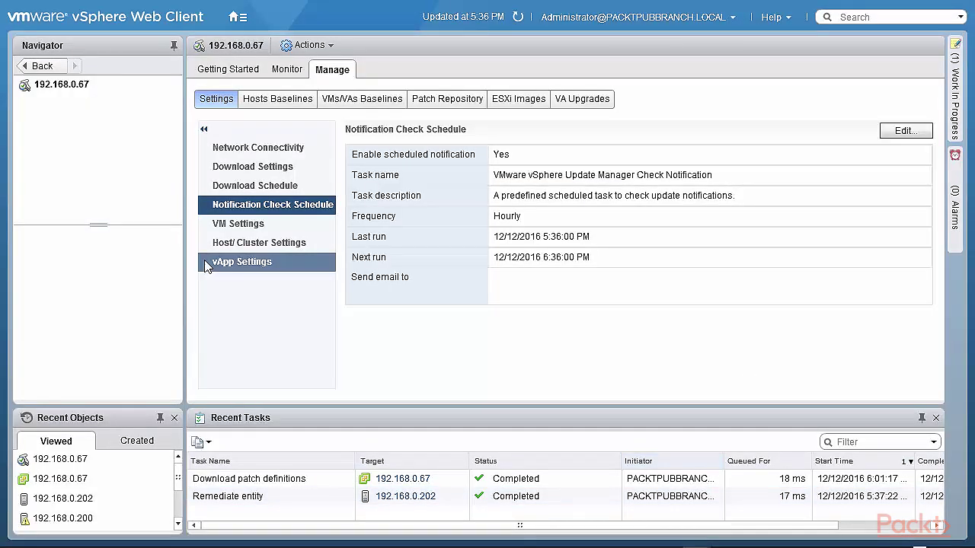
{"action": "left_click", "coordinate": [235, 224]}
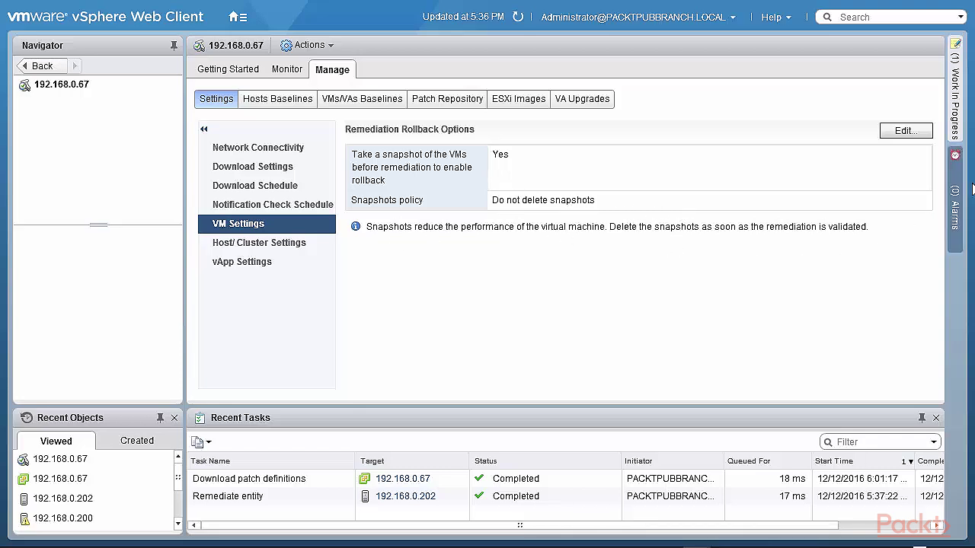
Review the VM rollback options without changes, then show Host/Cluster Settings with VMs powered off
{"action": "left_click", "coordinate": [905, 131]}
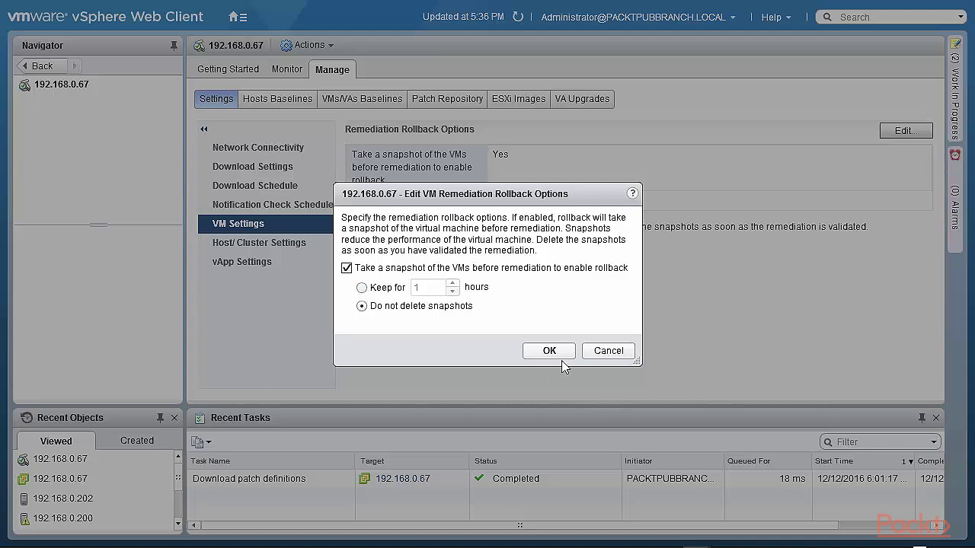
{"action": "left_click", "coordinate": [610, 352]}
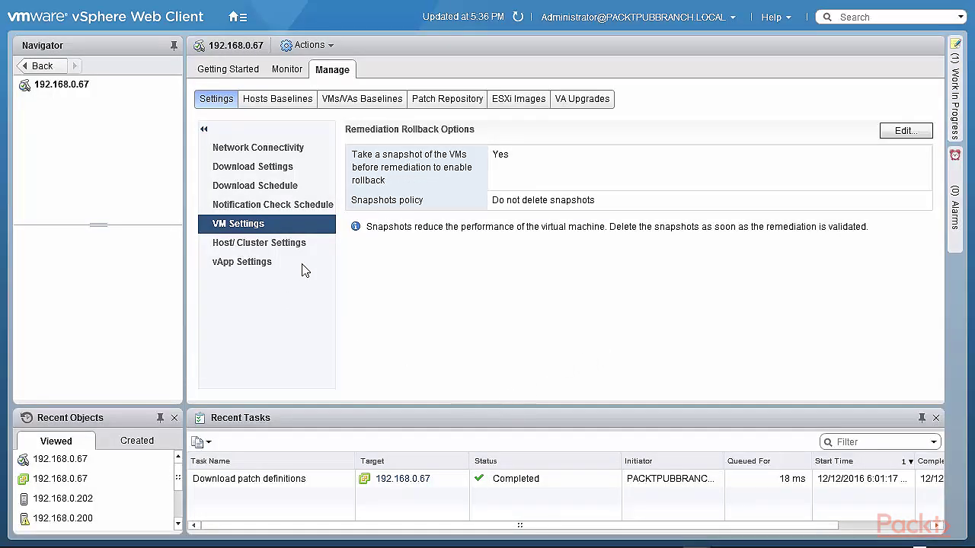
{"action": "left_click", "coordinate": [279, 246]}
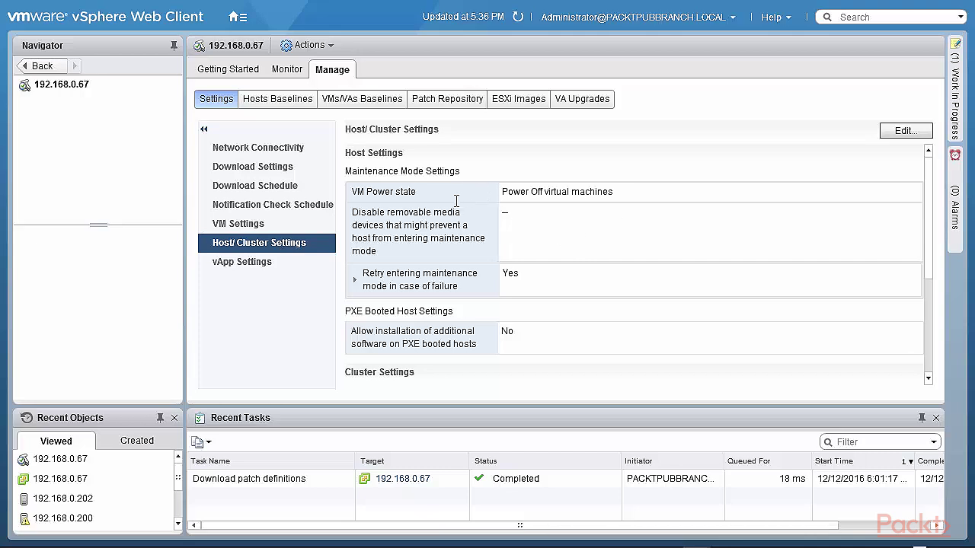
Keep the VM power state at Power Off virtual machines and cancel the host/cluster editor unsaved
{"action": "left_click", "coordinate": [905, 134]}
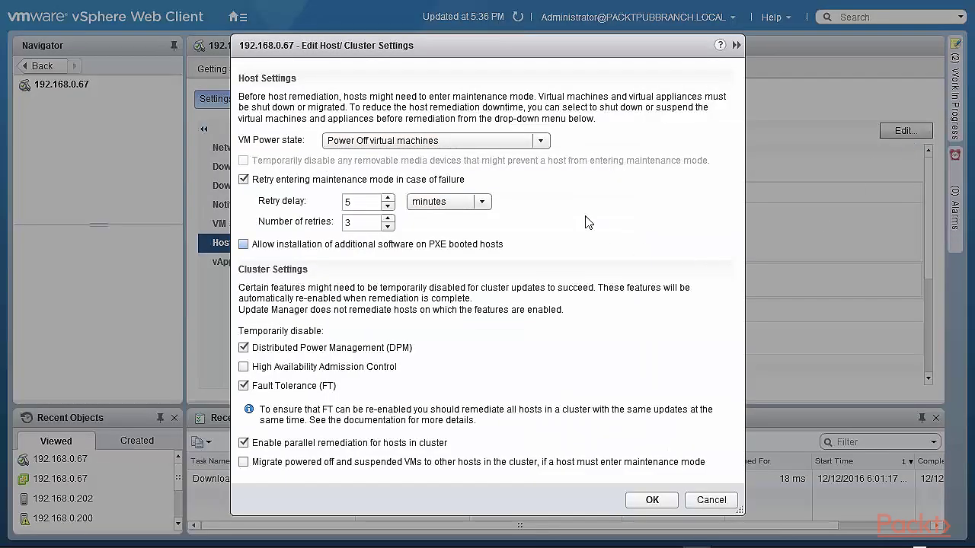
{"action": "left_click", "coordinate": [541, 142]}
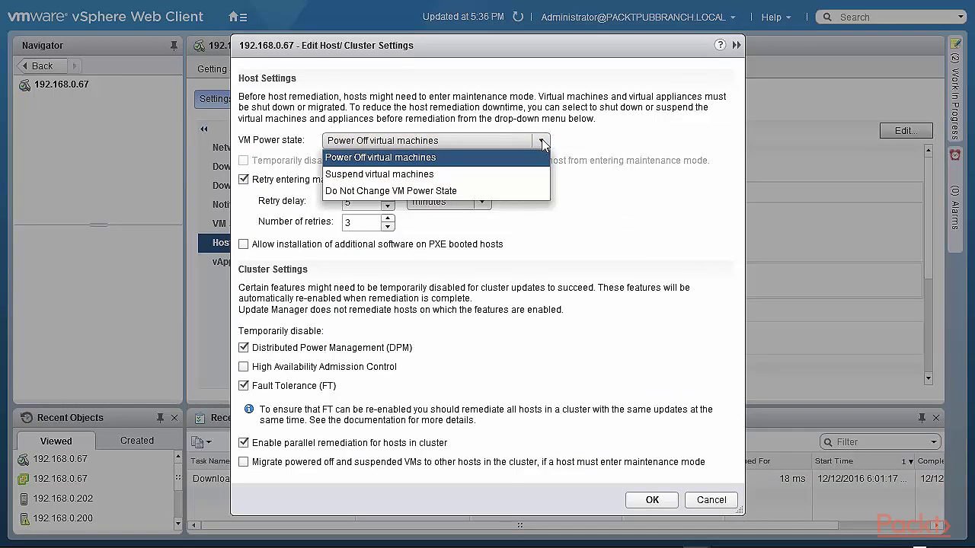
{"action": "left_click", "coordinate": [543, 142]}
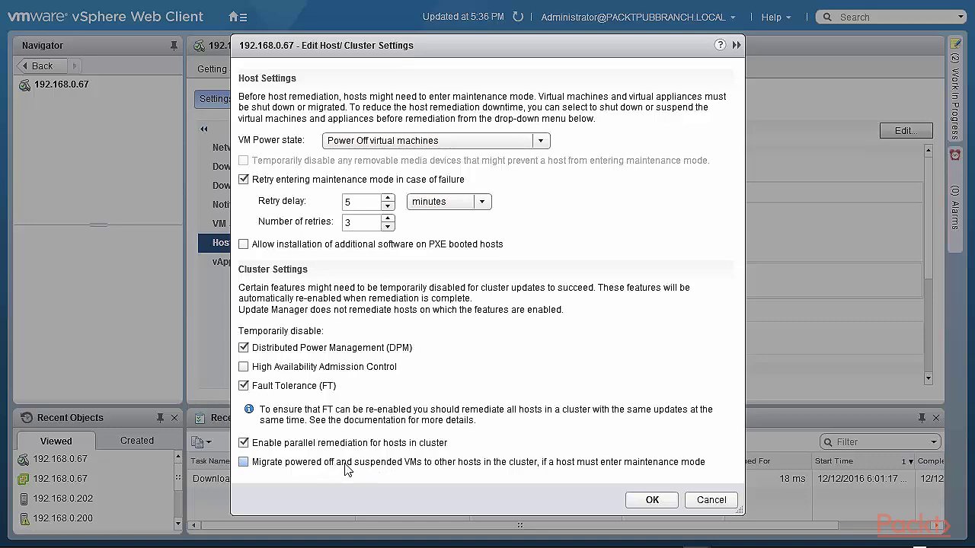
{"action": "left_click", "coordinate": [707, 499]}
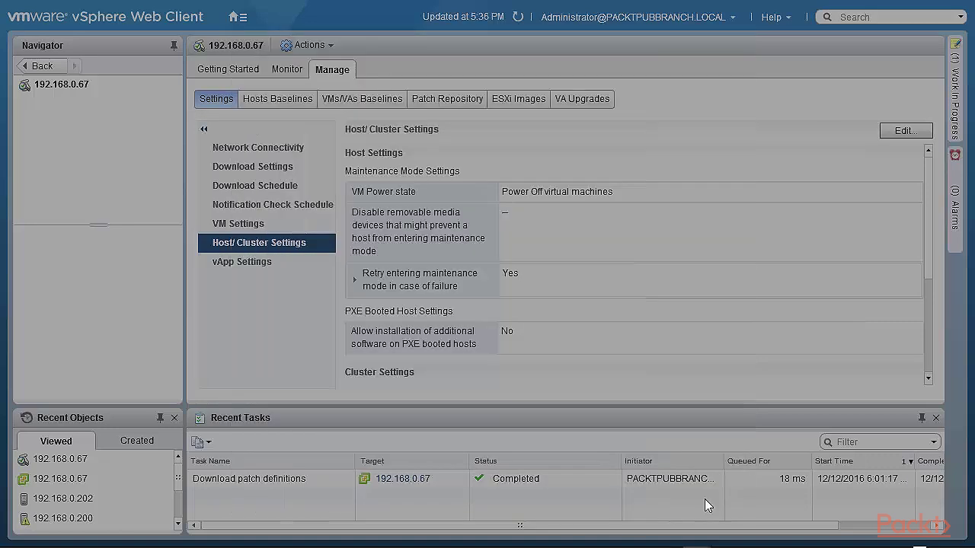
Review the vApp smart reboot option, leave it enabled, then list the host baselines
{"action": "left_click", "coordinate": [232, 266]}
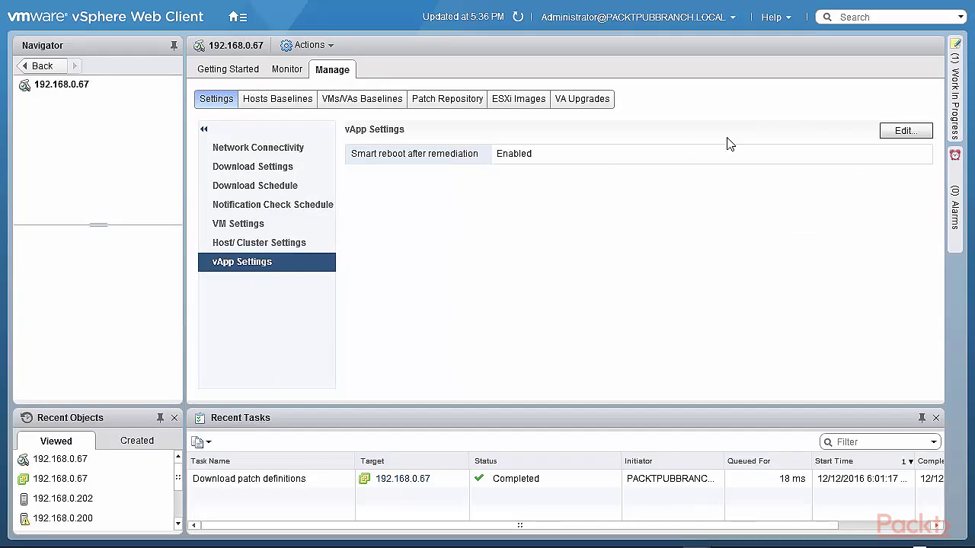
{"action": "left_click", "coordinate": [906, 134]}
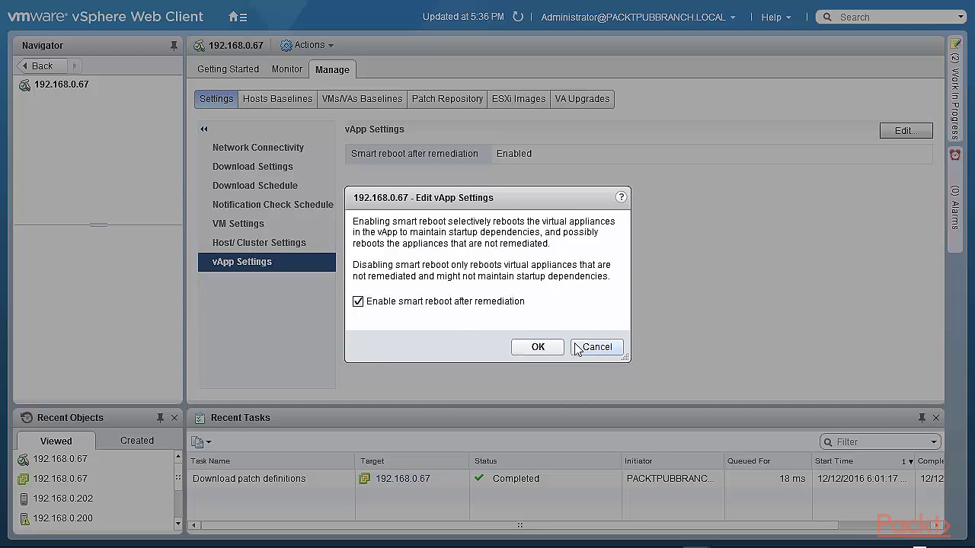
{"action": "left_click", "coordinate": [616, 355]}
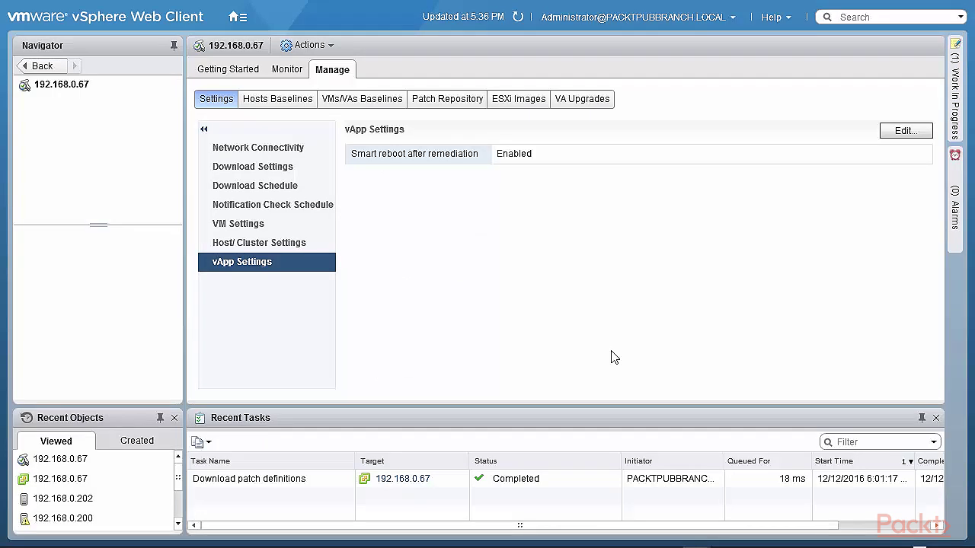
{"action": "left_click", "coordinate": [290, 101]}
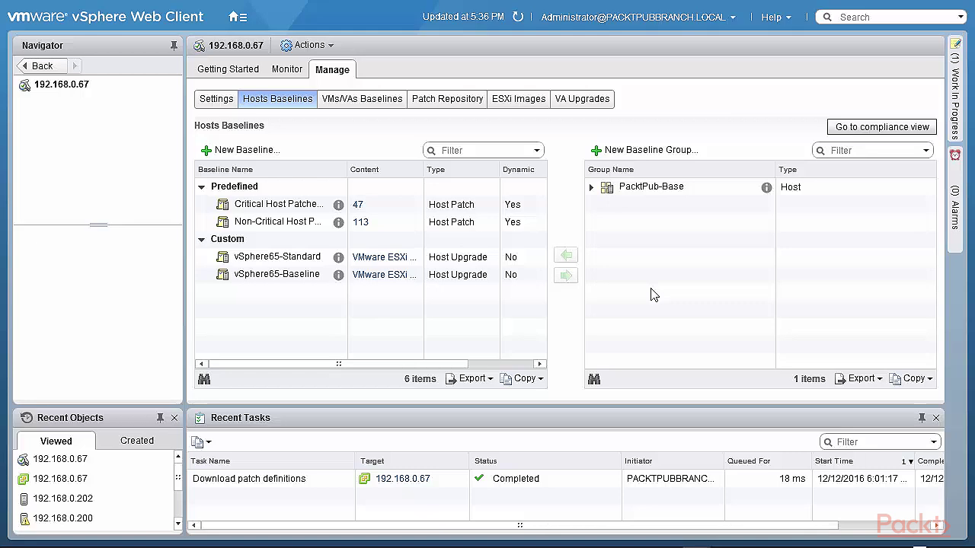
Widen the VMs/VAs Baselines name column to read full names, then show the 160-patch repository
{"action": "left_click", "coordinate": [359, 105]}
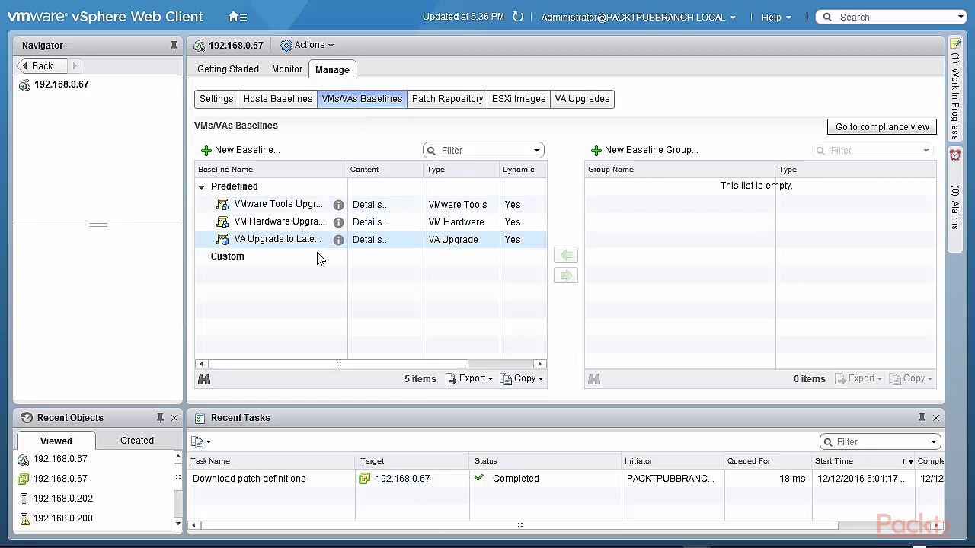
{"action": "left_click_drag", "start_coordinate": [347, 169], "coordinate": [471, 161]}
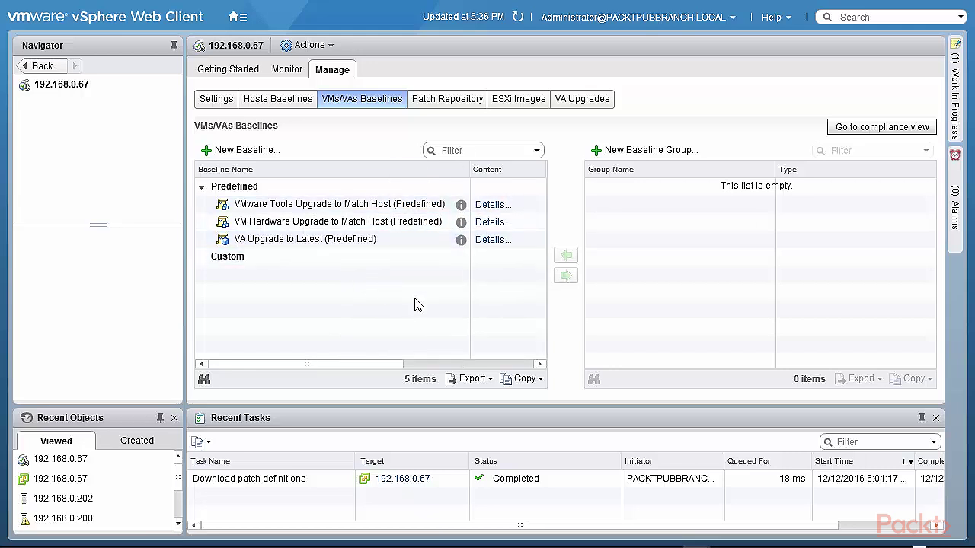
{"action": "left_click", "coordinate": [443, 106]}
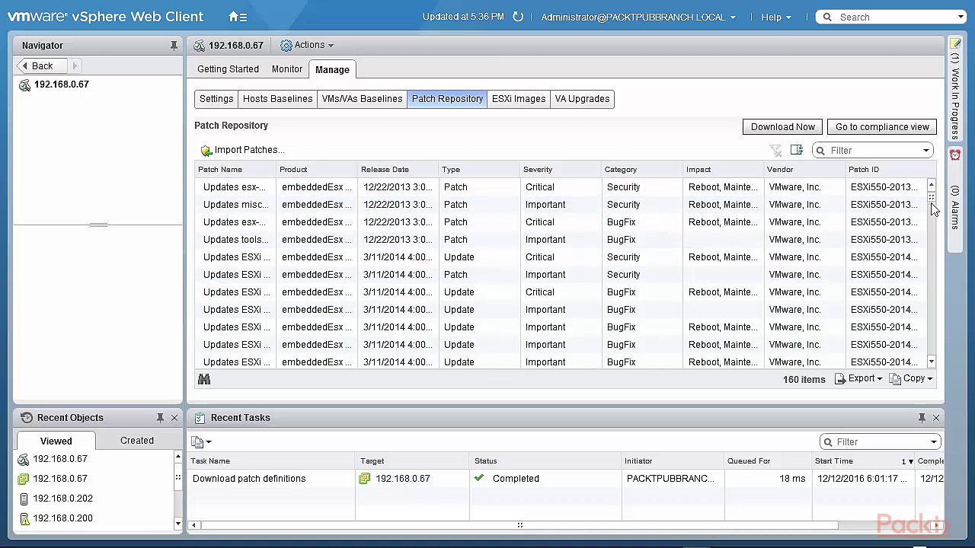
{"action": "left_click_drag", "start_coordinate": [933, 209], "coordinate": [934, 375]}
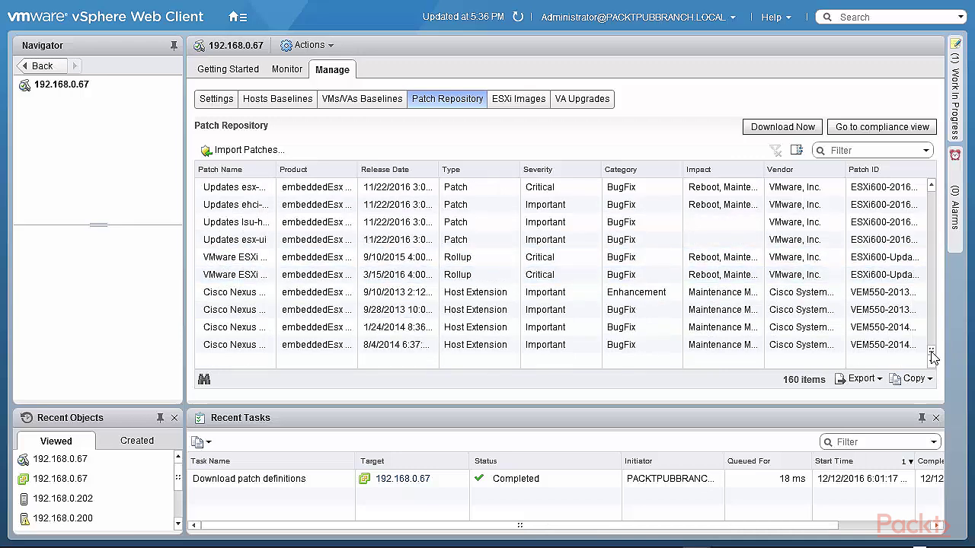
{"action": "left_click_drag", "start_coordinate": [933, 356], "coordinate": [934, 186]}
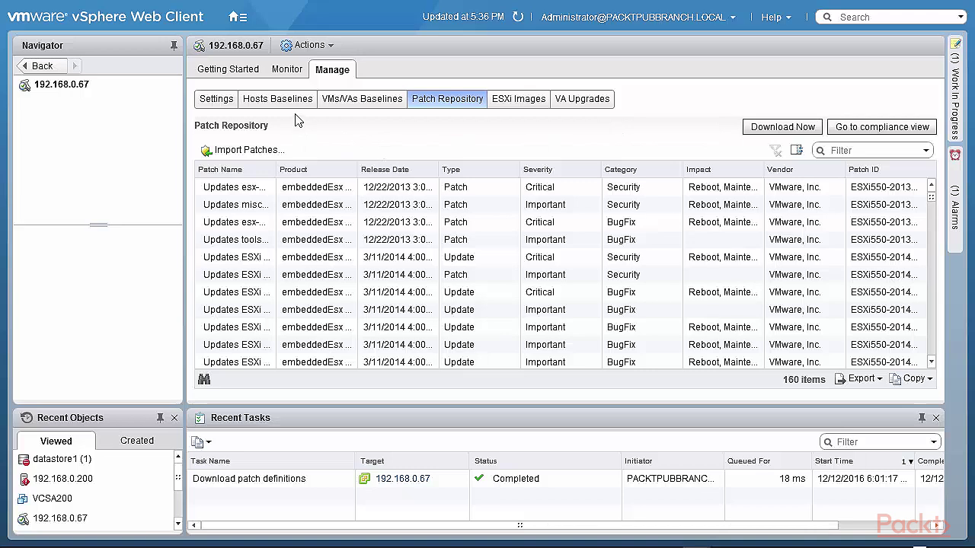
Widen the Hosts Baselines name column for full names, then show the single ESXi 6.5.0 image
{"action": "left_click", "coordinate": [277, 100]}
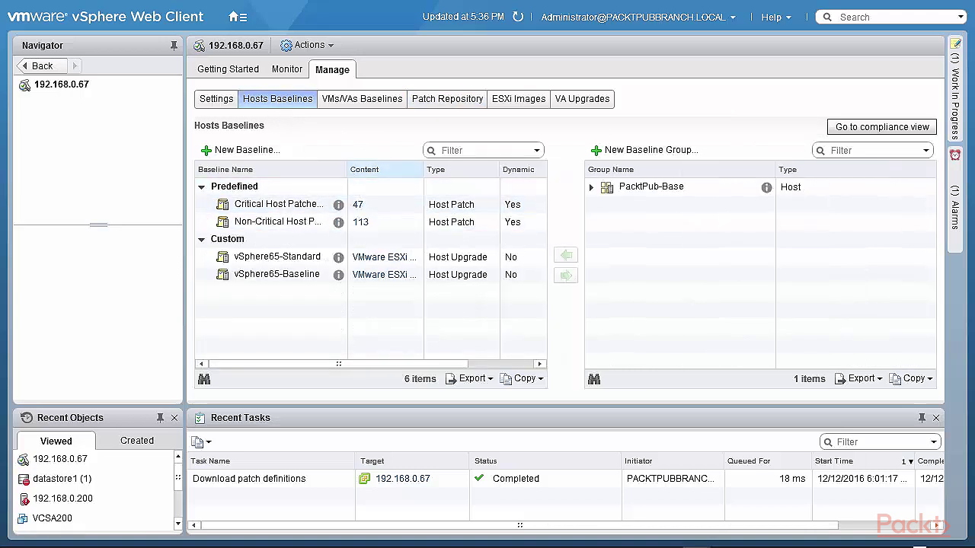
{"action": "left_click_drag", "start_coordinate": [348, 169], "coordinate": [478, 170]}
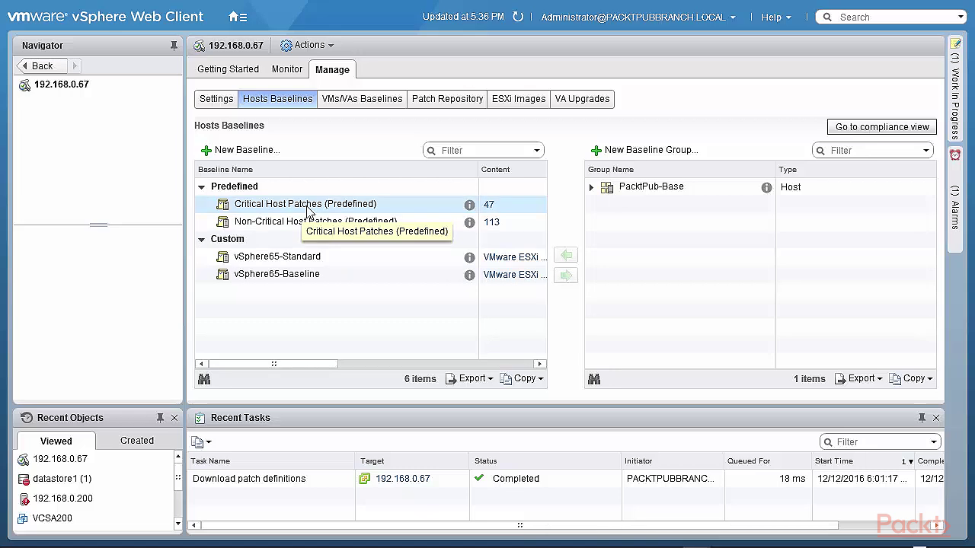
{"action": "left_click", "coordinate": [518, 105]}
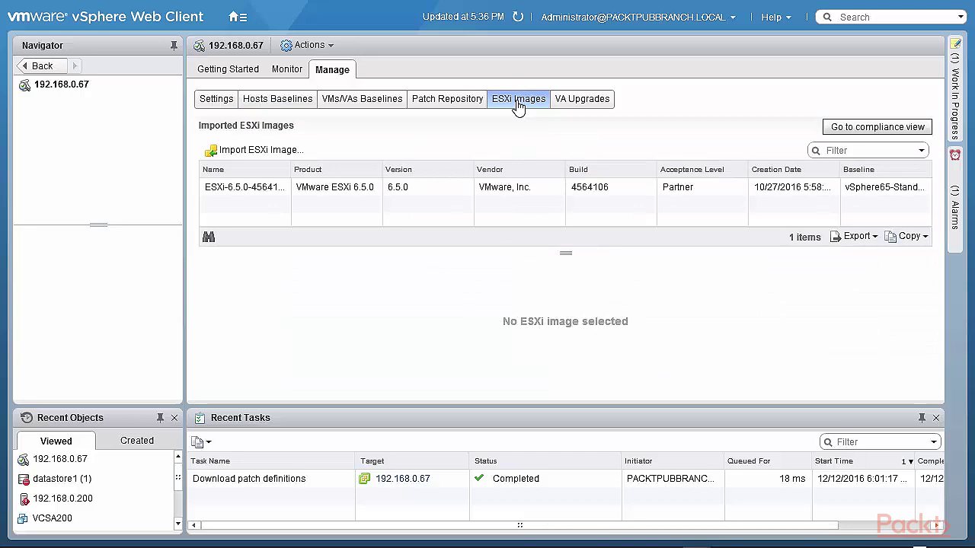
Close the Import ESXi Image form with no file chosen, then switch to the host compliance view
{"action": "left_click", "coordinate": [263, 154]}
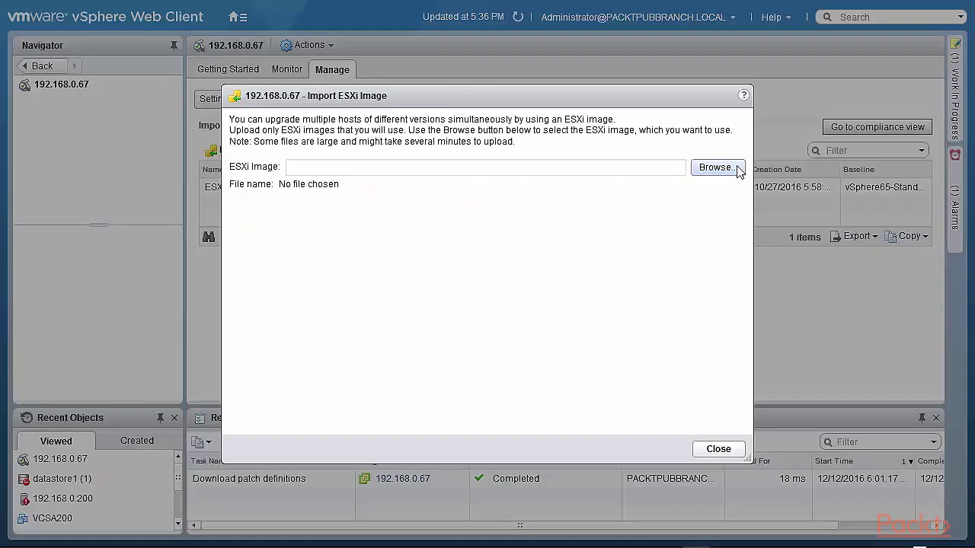
{"action": "left_click", "coordinate": [727, 450]}
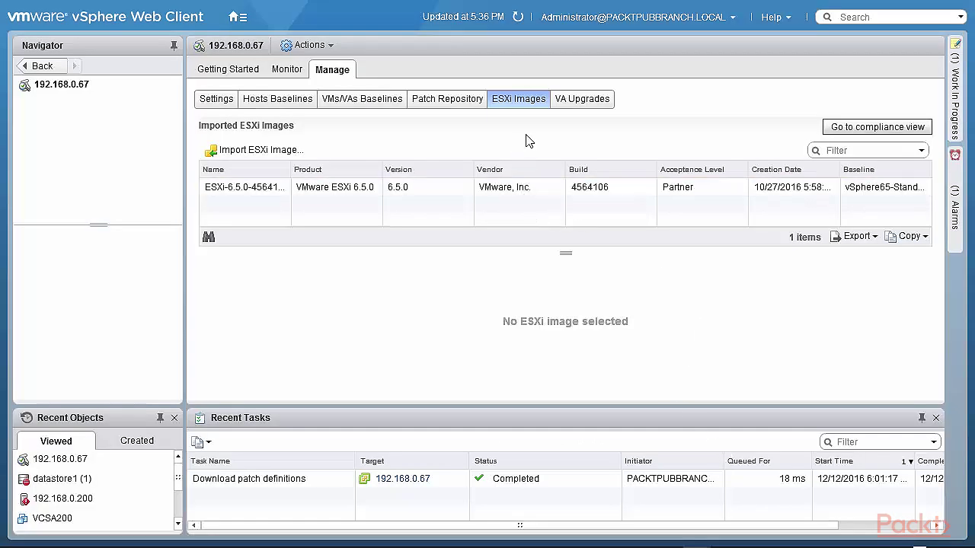
{"action": "left_click", "coordinate": [874, 130]}
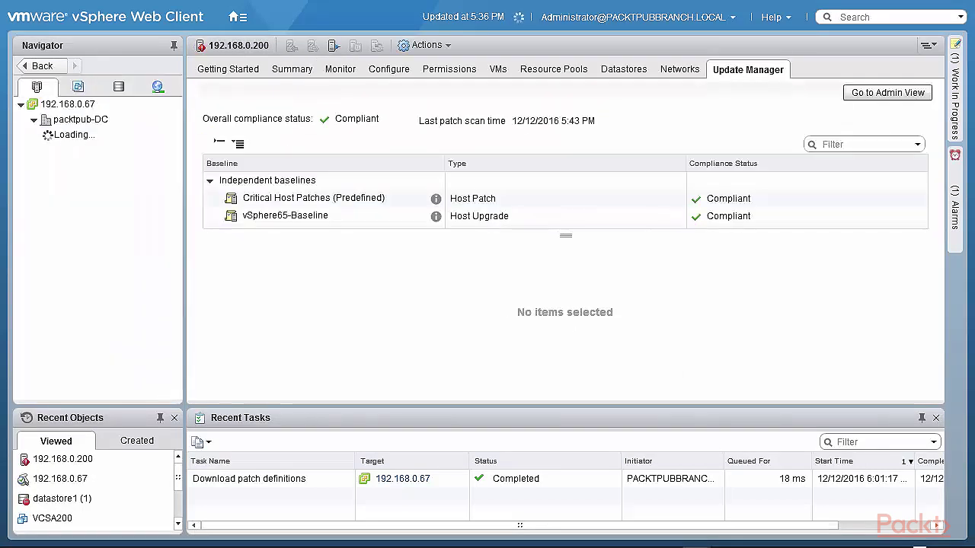
View the vSphere65-Baseline's ESXi image details, then return to the admin view's list of 61 VA upgrades
{"action": "left_click", "coordinate": [311, 218]}
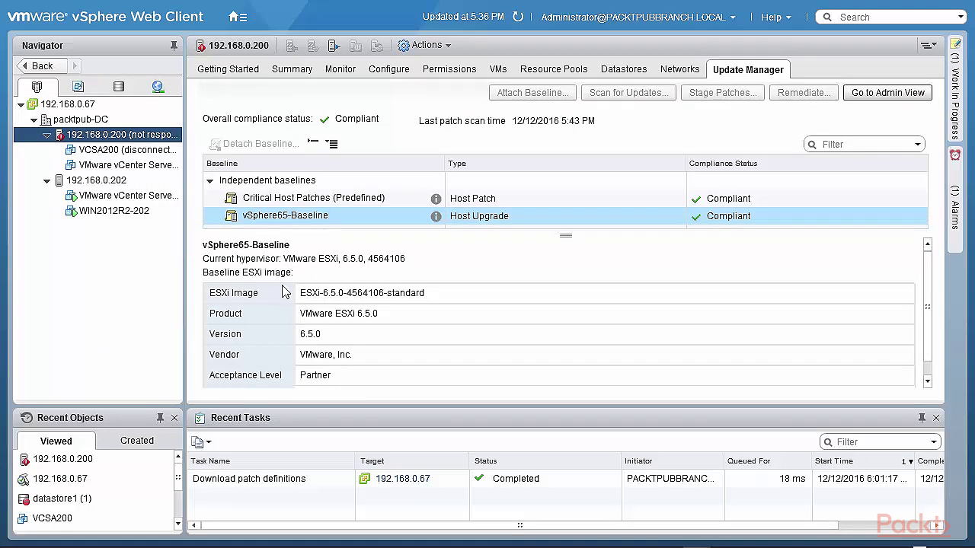
{"action": "left_click", "coordinate": [881, 94]}
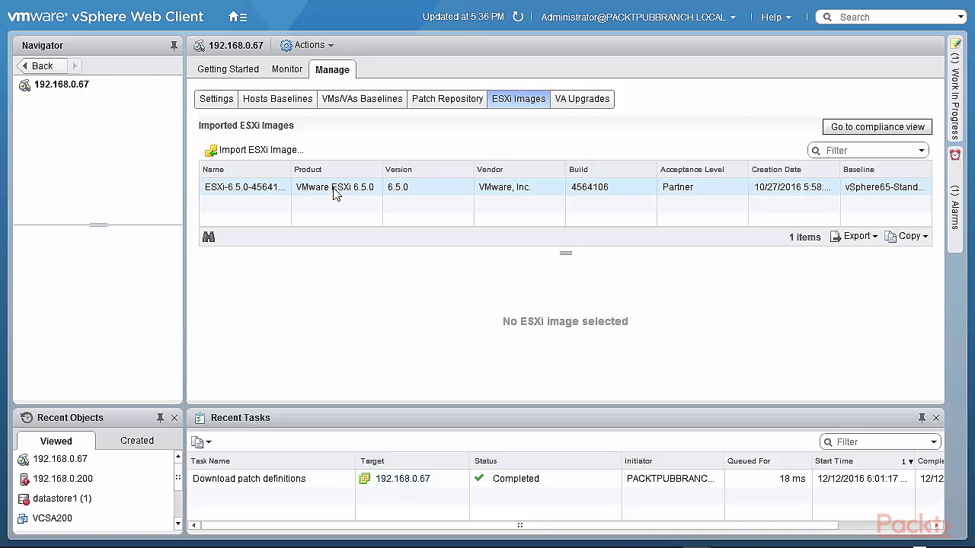
{"action": "left_click", "coordinate": [606, 104]}
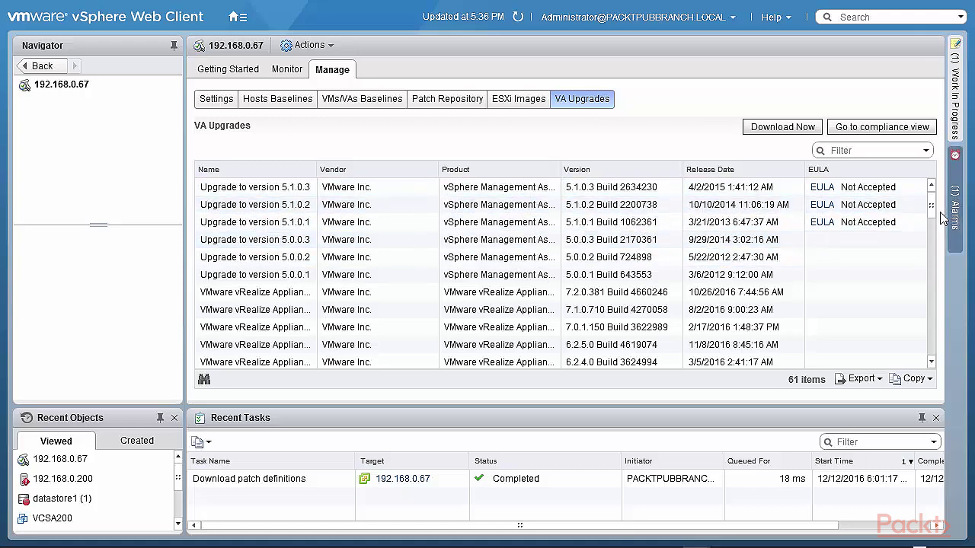
{"action": "scroll", "coordinate": [931, 219], "scroll_direction": "down", "scroll_amount": 1}
{"action": "left_click_drag", "start_coordinate": [931, 219], "coordinate": [929, 239]}
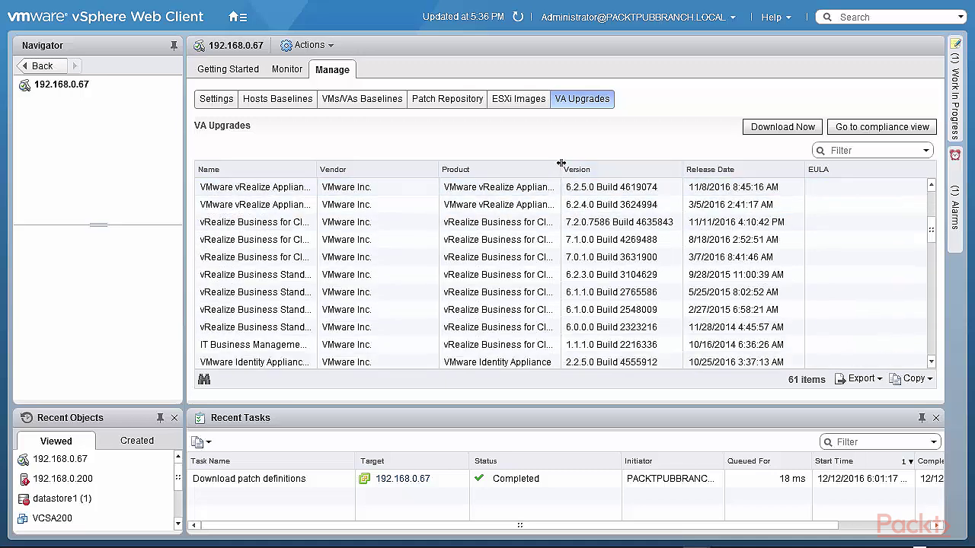
{"action": "left_click_drag", "start_coordinate": [561, 164], "coordinate": [720, 163]}
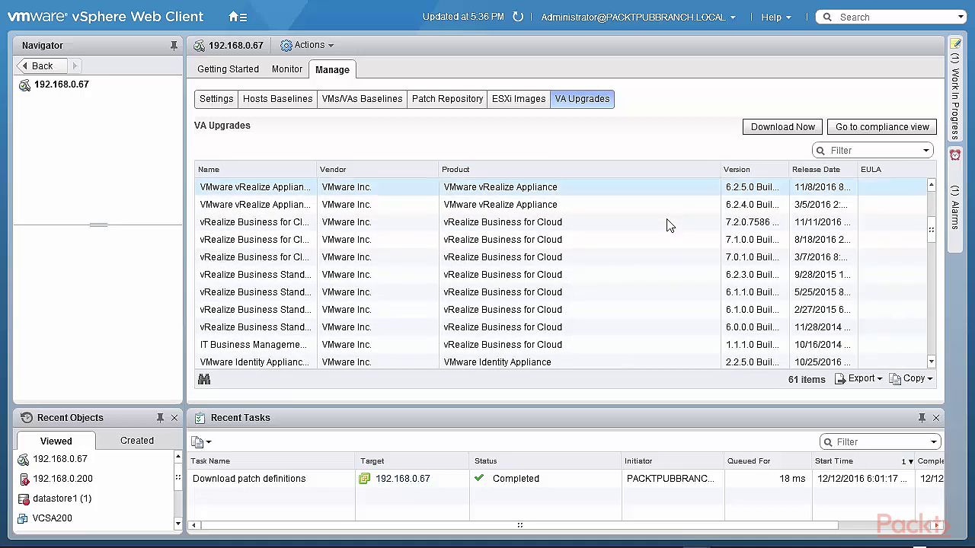
{"action": "scroll", "coordinate": [651, 326], "scroll_direction": "down", "scroll_amount": 1}
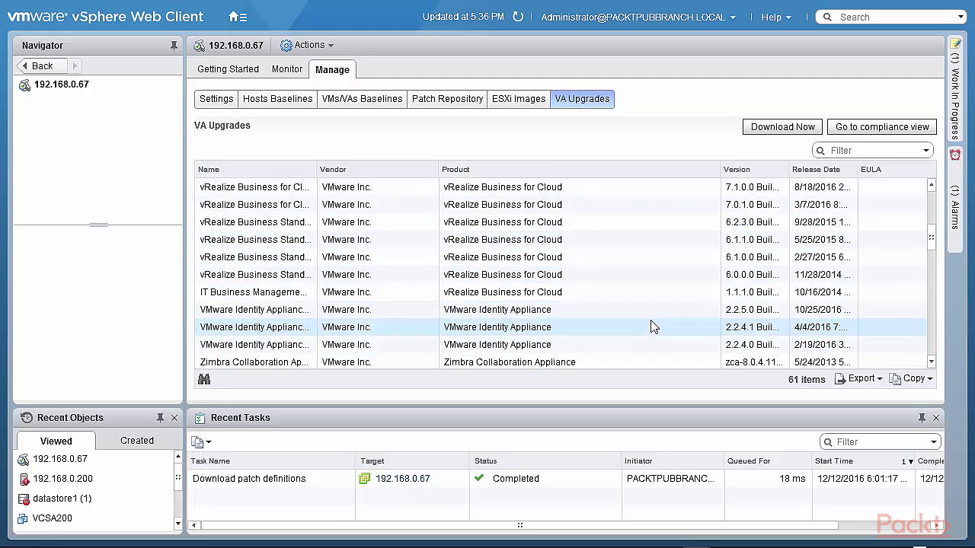
{"action": "scroll", "coordinate": [651, 327], "scroll_direction": "down", "scroll_amount": 3}
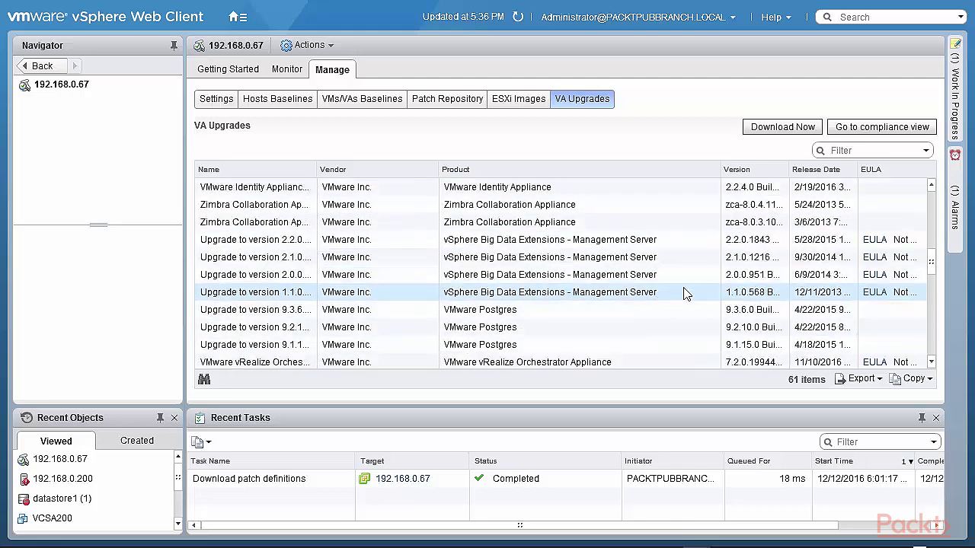
{"action": "scroll", "coordinate": [681, 294], "scroll_direction": "down", "scroll_amount": 2}
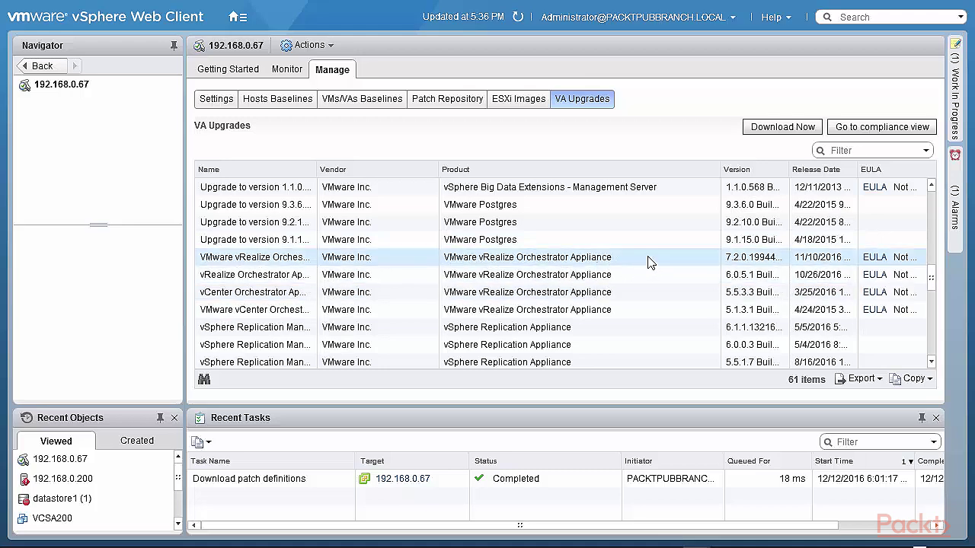
{"action": "scroll", "coordinate": [651, 262], "scroll_direction": "down", "scroll_amount": 10}
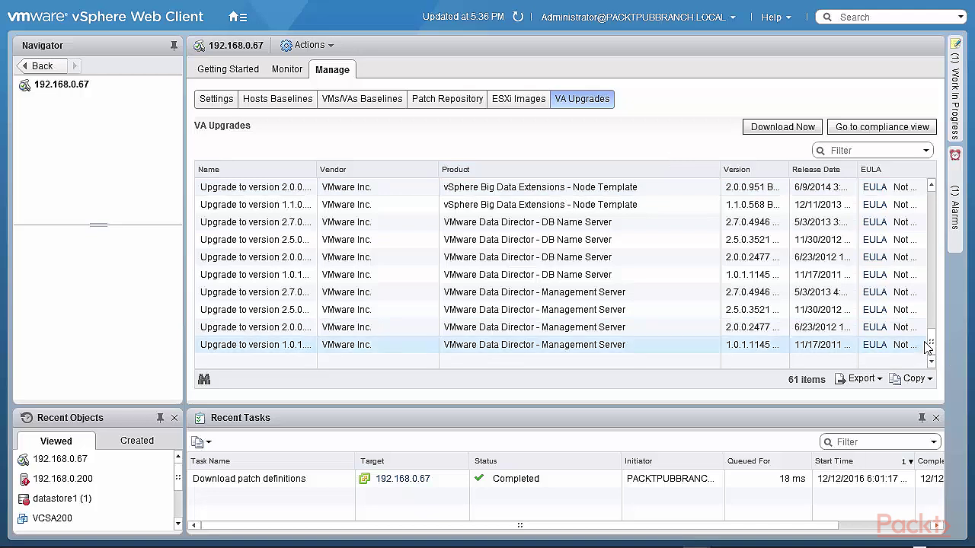
Show the Events list under Monitor for Update Manager on 192.168.0.67
{"action": "left_click", "coordinate": [294, 69]}
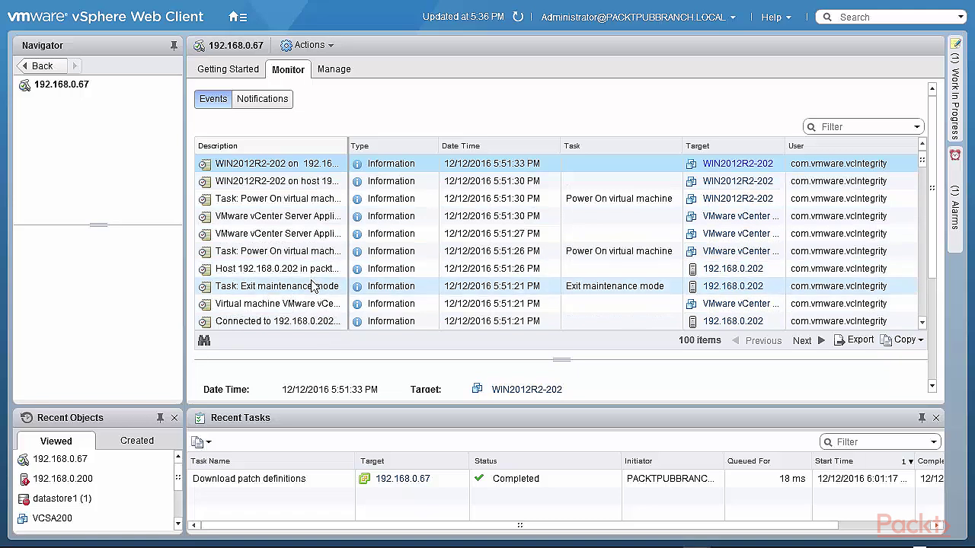
Check for new Update Manager notifications on 192.168.0.67, then show vCenter 192.168.0.210's summary
{"action": "left_click", "coordinate": [260, 104]}
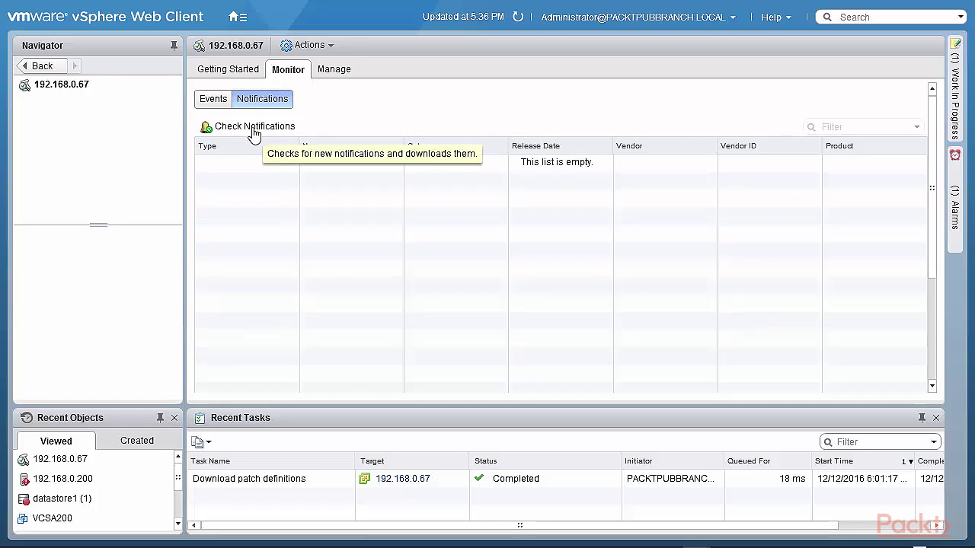
{"action": "left_click", "coordinate": [254, 126]}
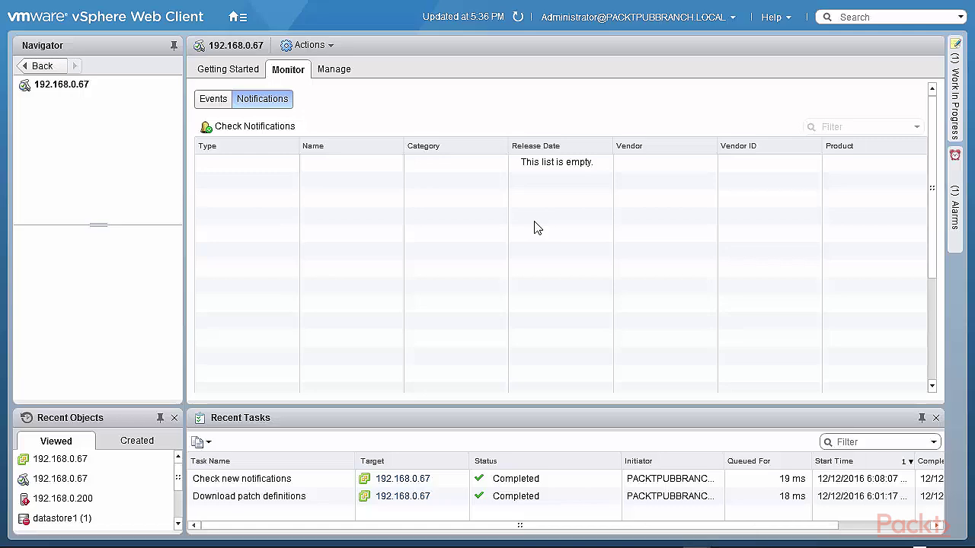
{"action": "left_click", "coordinate": [215, 72]}
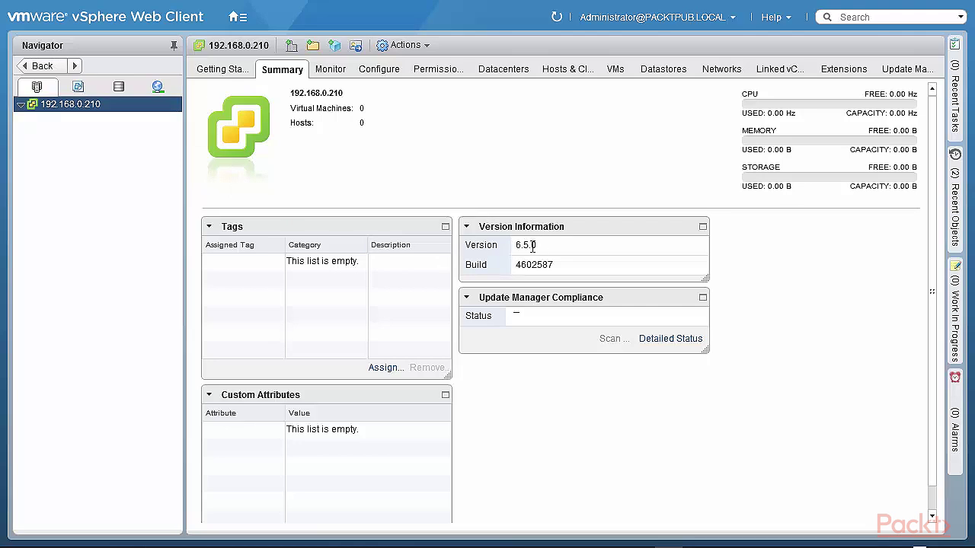
Highlight version 6.5.0, then open 192.168.0.210's Update Manager admin settings (SOAP port 8084, patch store 9084)
{"action": "left_click_drag", "start_coordinate": [537, 245], "coordinate": [515, 249]}
{"action": "left_click", "coordinate": [909, 70]}
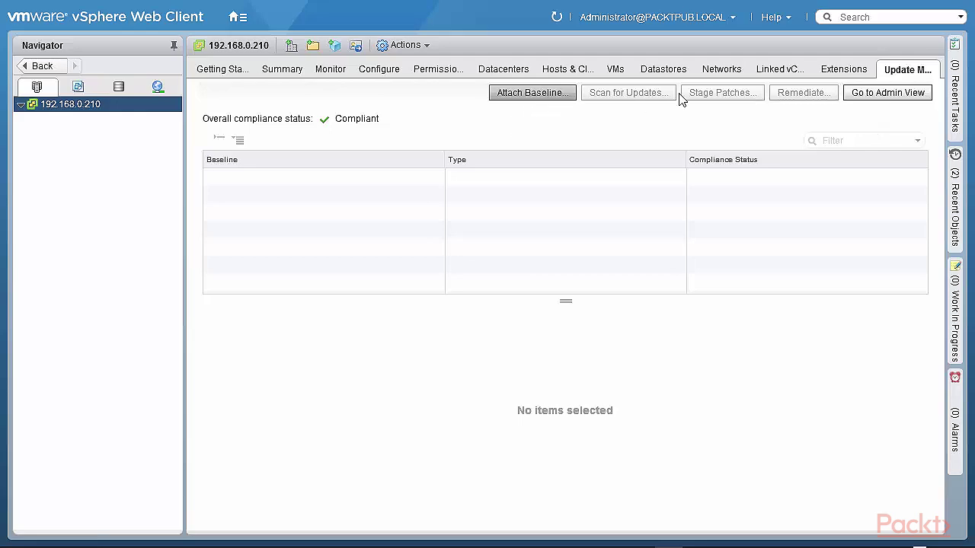
{"action": "left_click", "coordinate": [866, 95]}
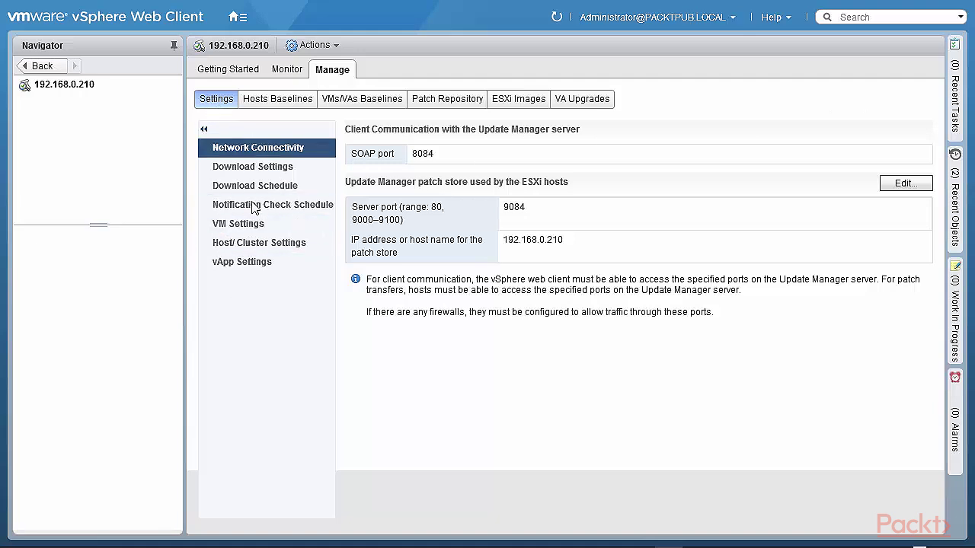
Widen the host Baseline Name column, review the Non-Critical Host Patches list, and return to Settings
{"action": "left_click", "coordinate": [259, 106]}
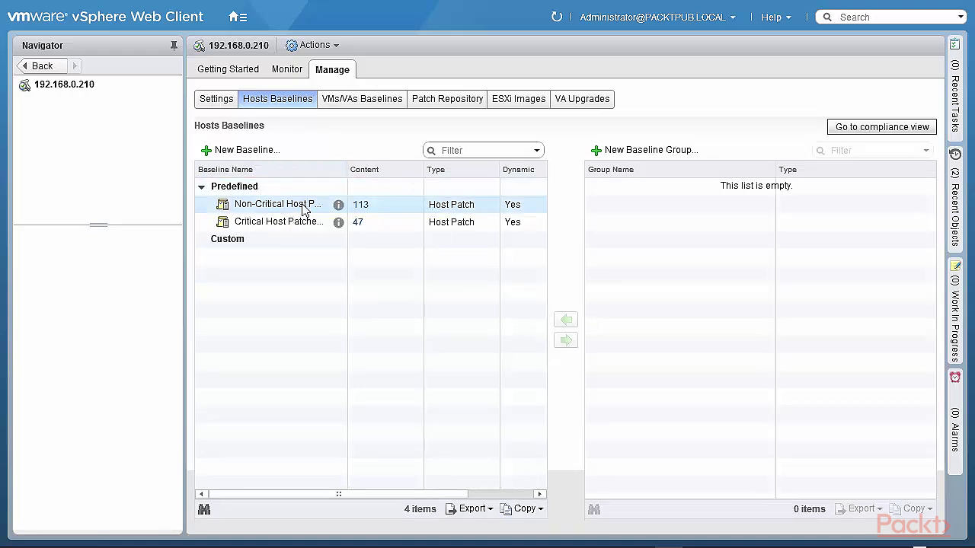
{"action": "left_click_drag", "start_coordinate": [347, 169], "coordinate": [403, 163]}
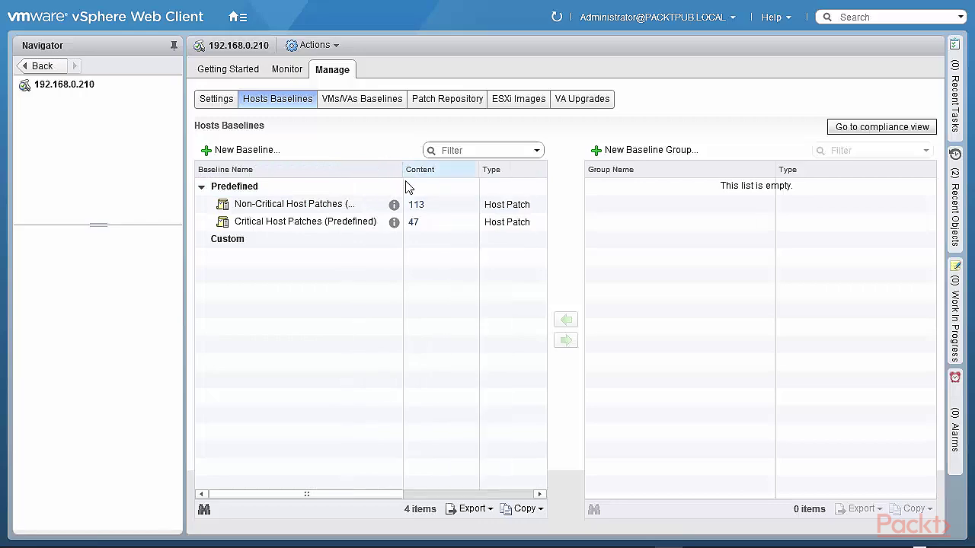
{"action": "left_click", "coordinate": [416, 205]}
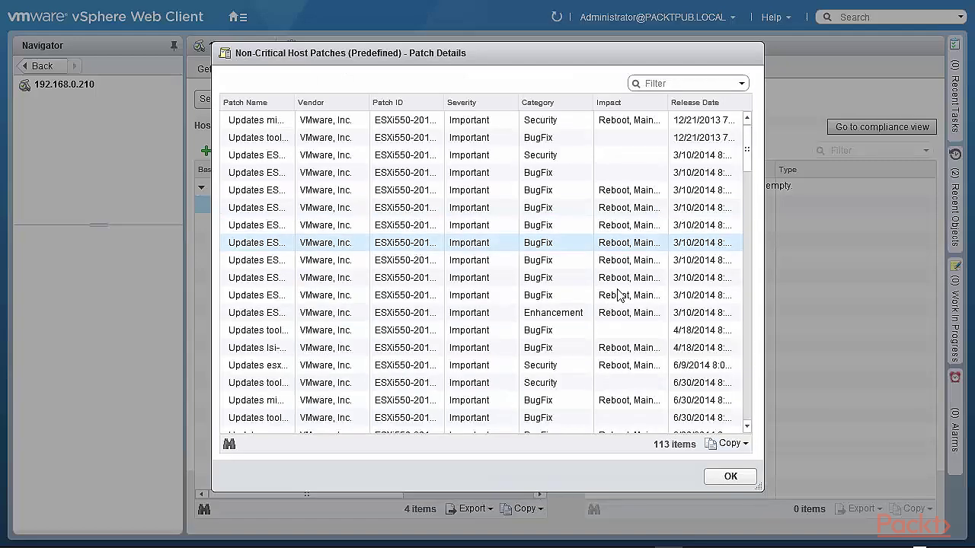
{"action": "left_click", "coordinate": [730, 477]}
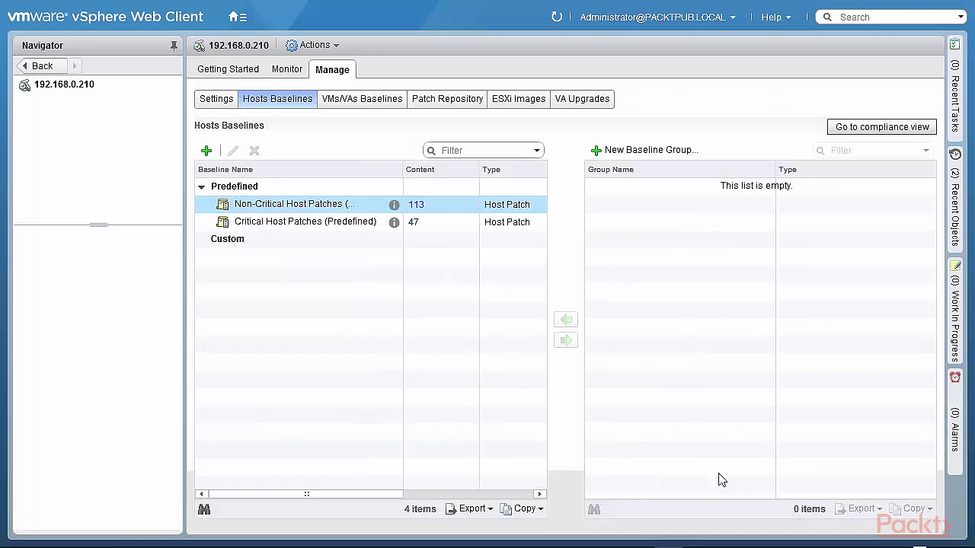
{"action": "left_click", "coordinate": [214, 101]}
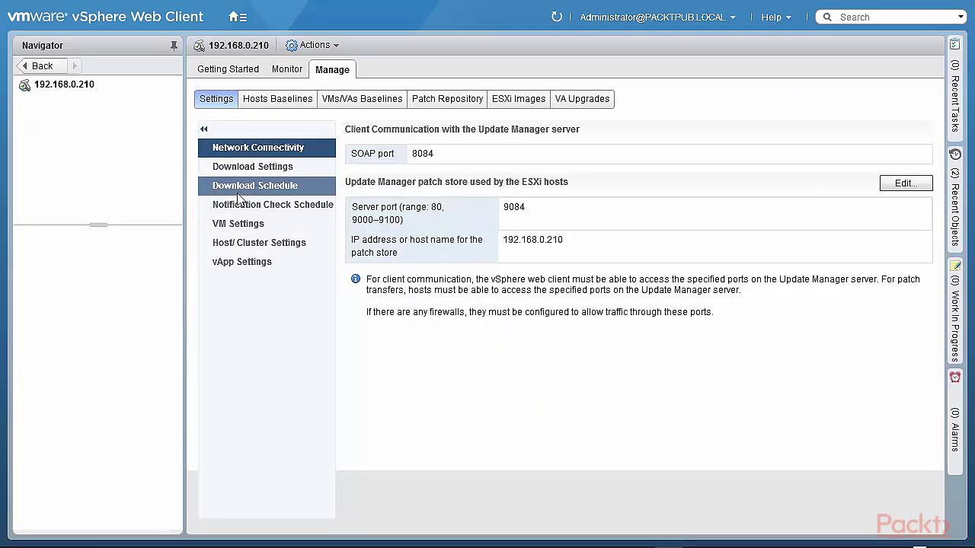
Browse 192.168.0.210's host baselines, VM/VA baselines, patch repository and the empty ESXi Images list
{"action": "left_click", "coordinate": [270, 102]}
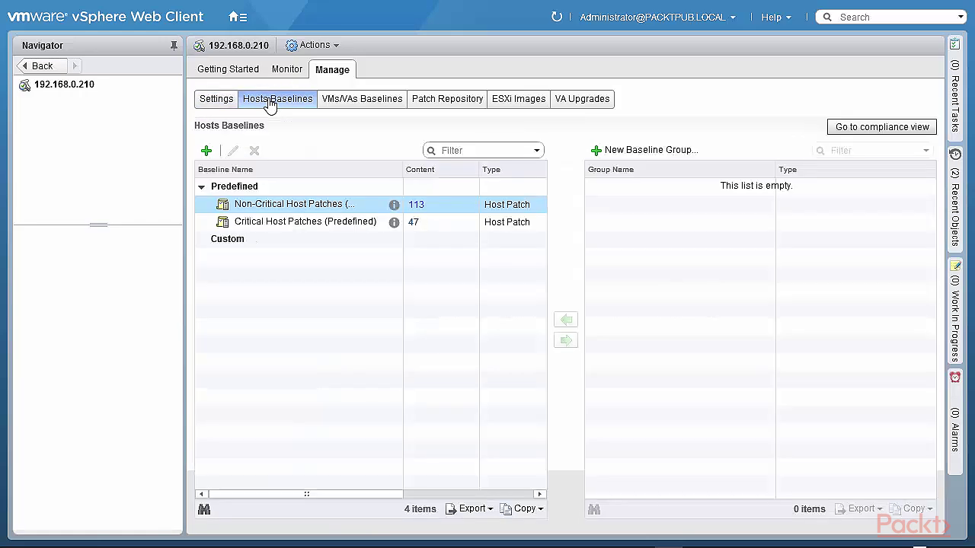
{"action": "left_click", "coordinate": [341, 107]}
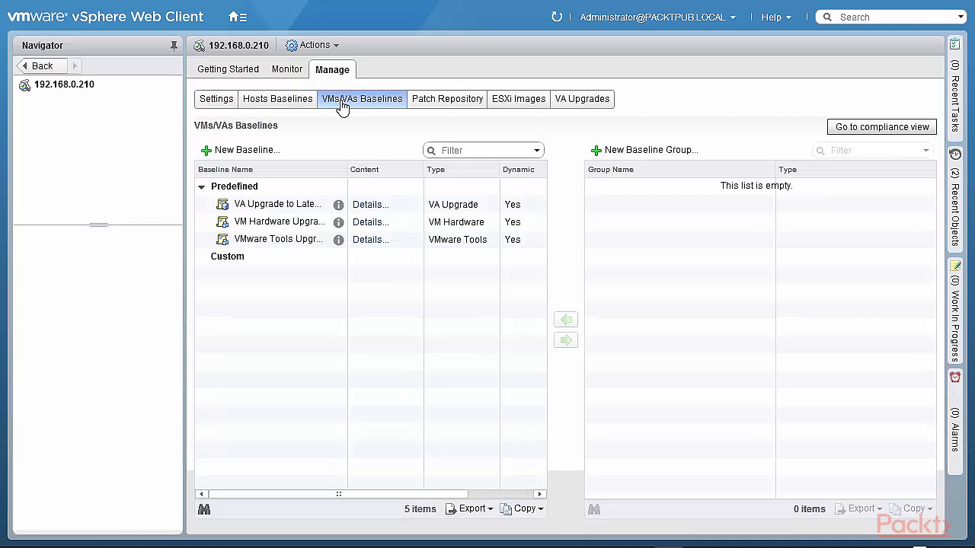
{"action": "left_click", "coordinate": [451, 107]}
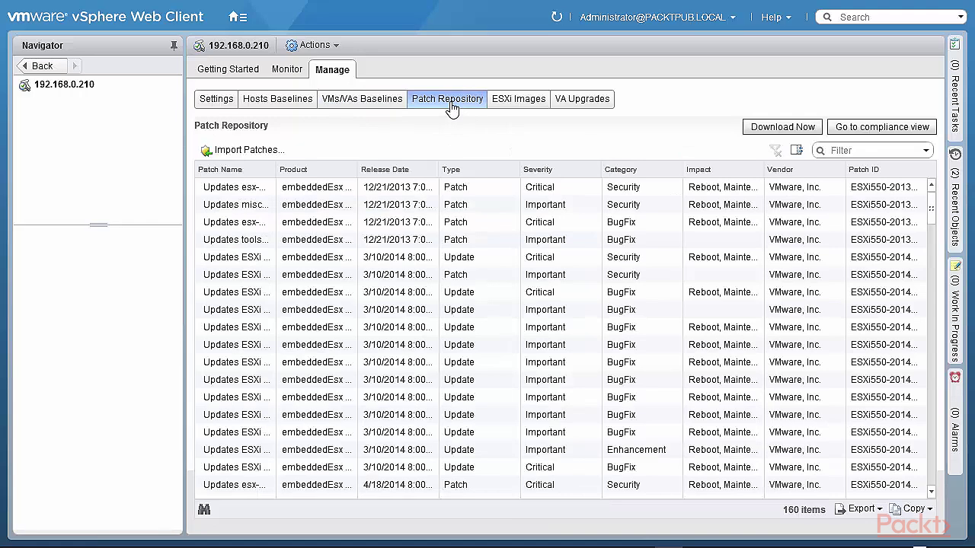
{"action": "left_click", "coordinate": [524, 107]}
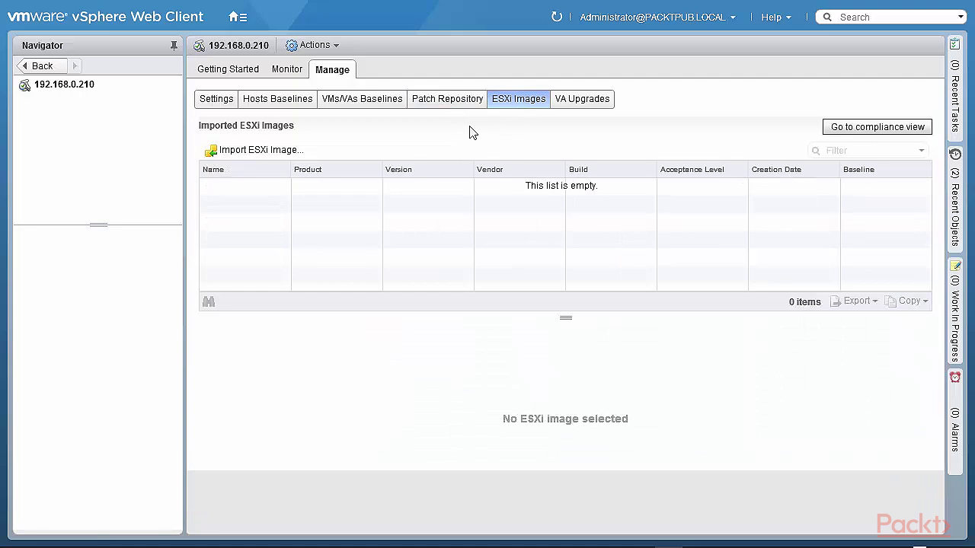
Cancel the Import ESXi Image dialog without uploading, then list the 61 VA upgrades
{"action": "left_click", "coordinate": [270, 156]}
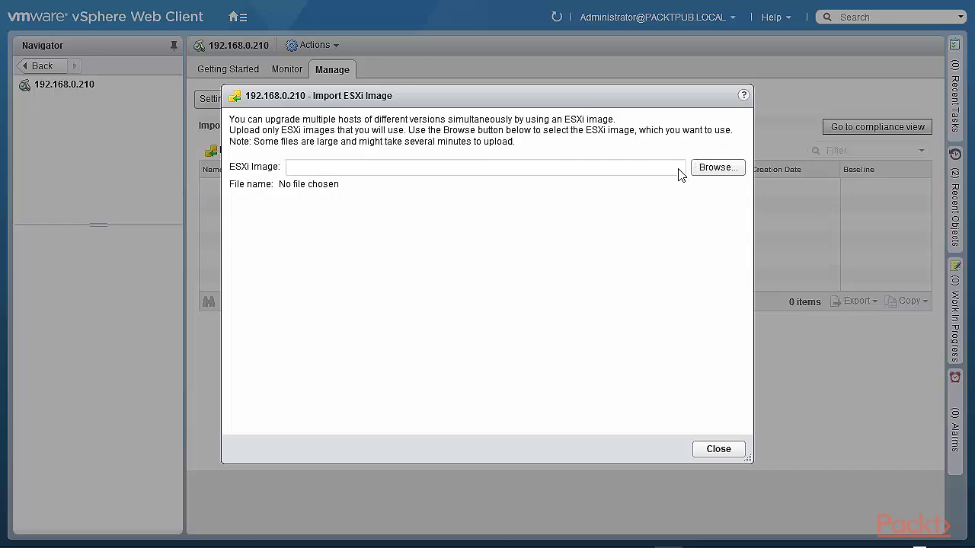
{"action": "left_click", "coordinate": [720, 450]}
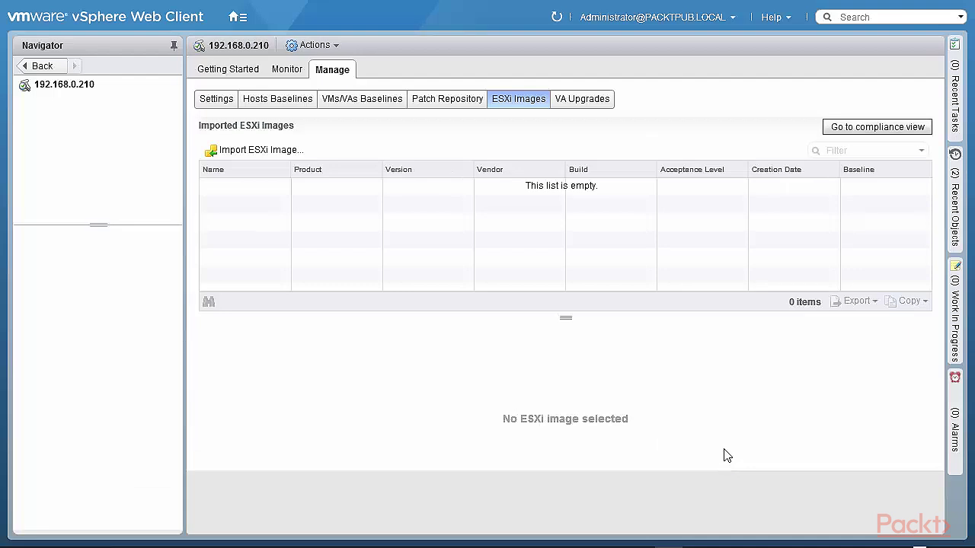
{"action": "left_click", "coordinate": [592, 103]}
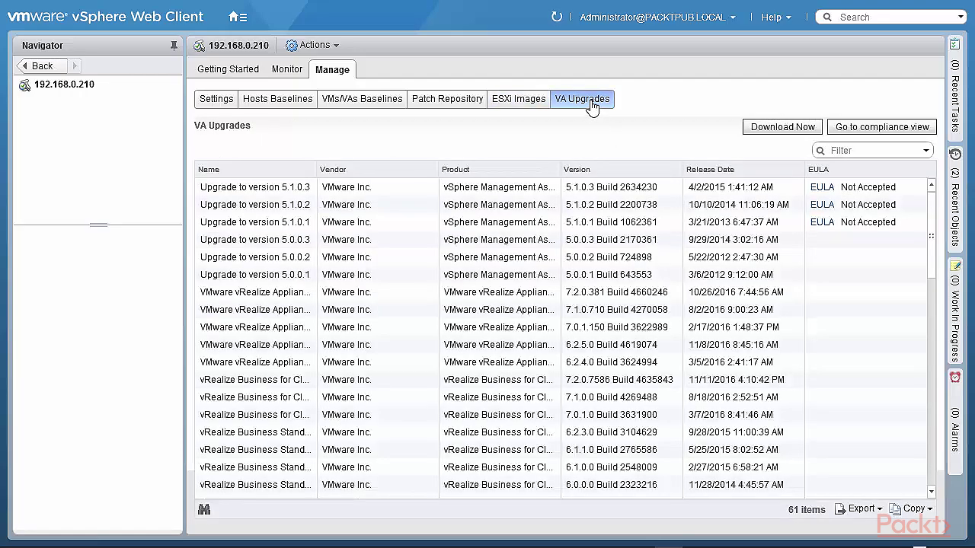
Download the latest VA upgrade definitions, then return to 192.168.0.210's Compliant compliance view
{"action": "left_click", "coordinate": [783, 132]}
{"action": "left_click", "coordinate": [889, 133]}
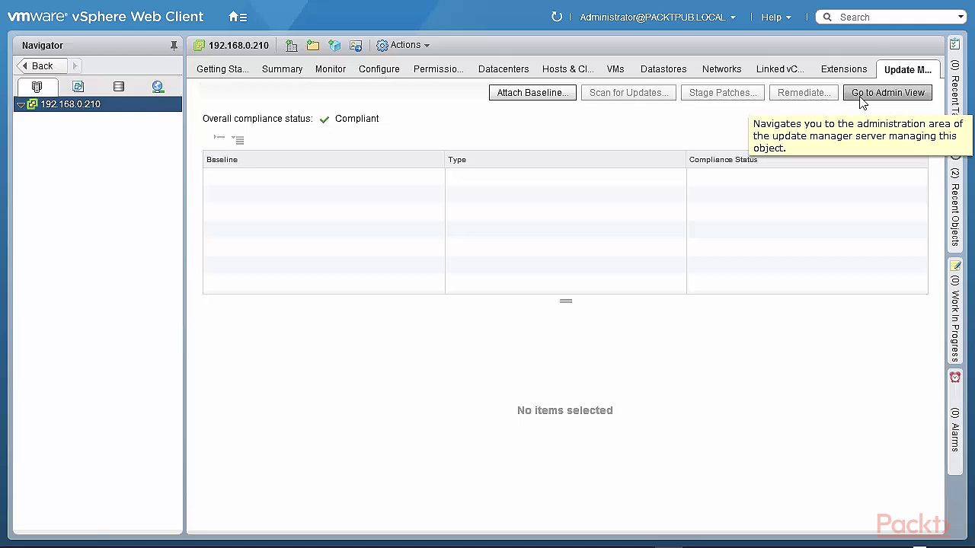
{"action": "left_click", "coordinate": [542, 93]}
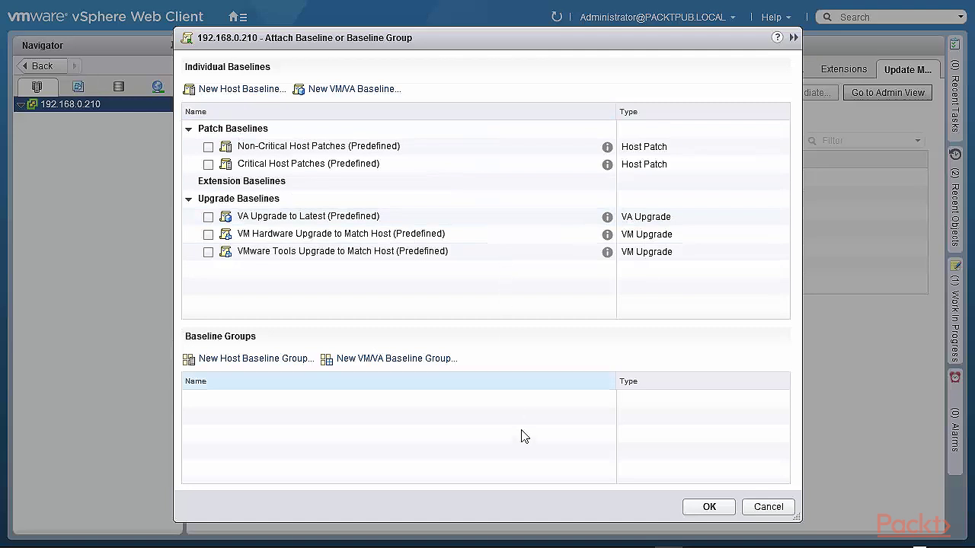
{"action": "left_click", "coordinate": [765, 516]}
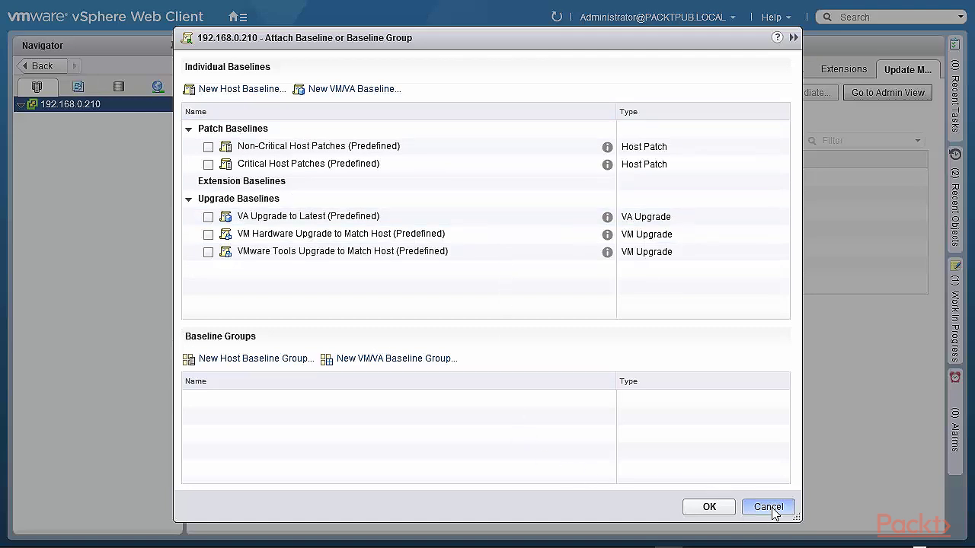